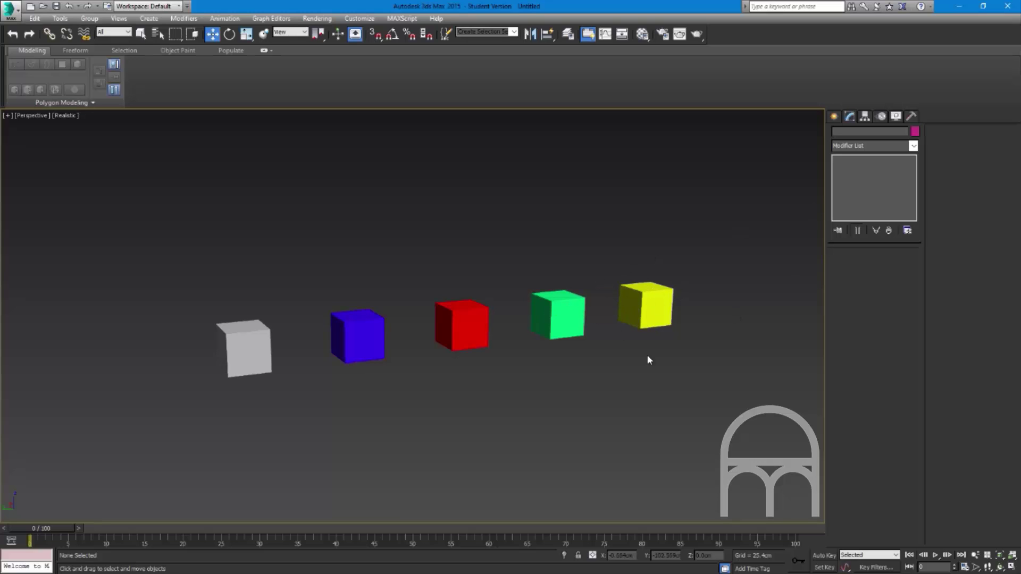
{"action": "left_click", "coordinate": [473, 319]}
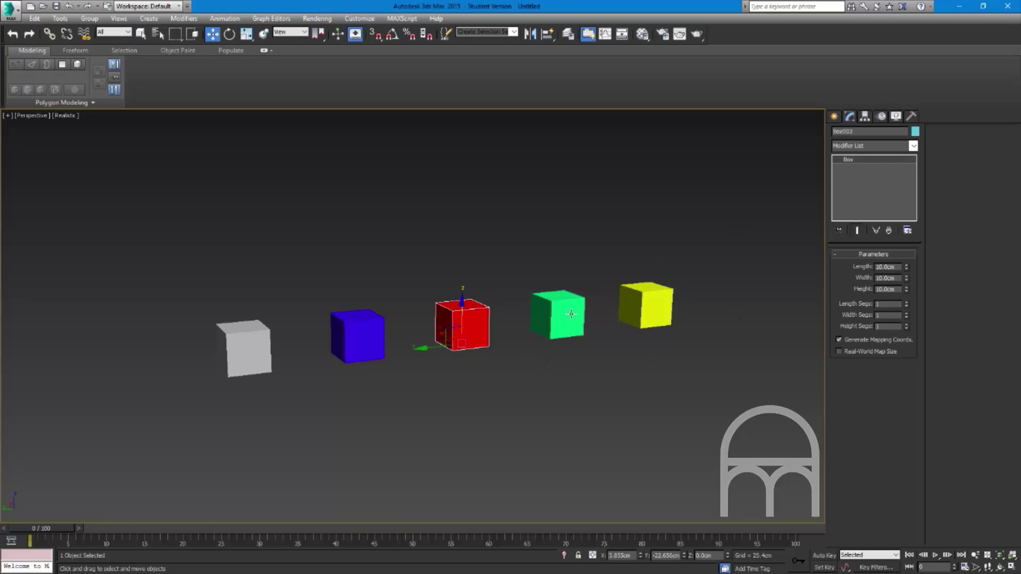
{"action": "left_click", "coordinate": [571, 314]}
{"action": "left_click", "coordinate": [486, 407]}
{"action": "left_click", "coordinate": [467, 326]}
{"action": "left_click", "coordinate": [532, 367]}
{"action": "left_click", "coordinate": [633, 301]}
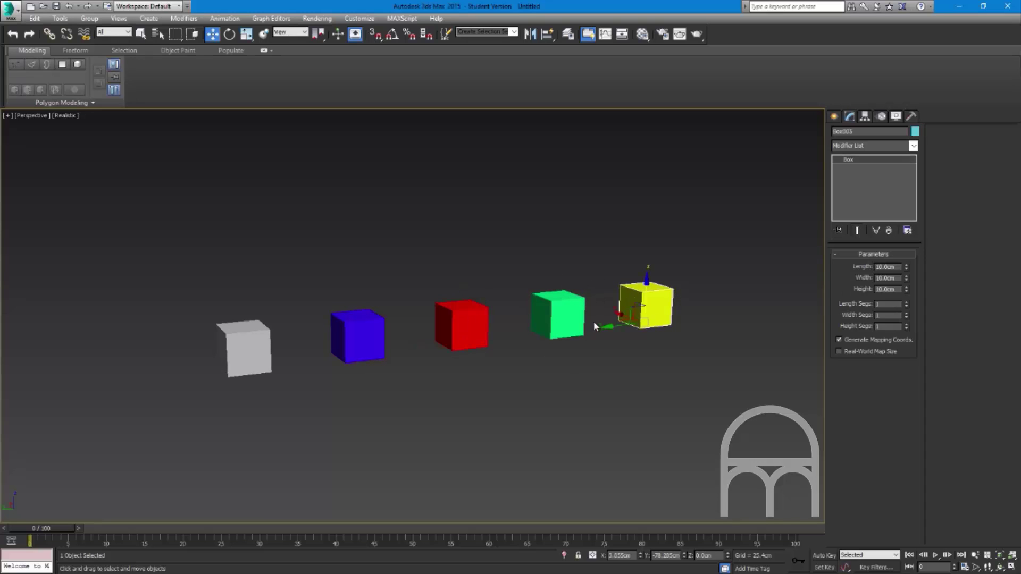
{"action": "middle_click_drag", "start_coordinate": [594, 327], "coordinate": [598, 407], "text": "alt"}
{"action": "middle_click_drag", "start_coordinate": [598, 407], "coordinate": [663, 389], "text": "alt"}
{"action": "left_click", "coordinate": [679, 415]}
{"action": "middle_click_drag", "start_coordinate": [569, 440], "coordinate": [549, 391]}
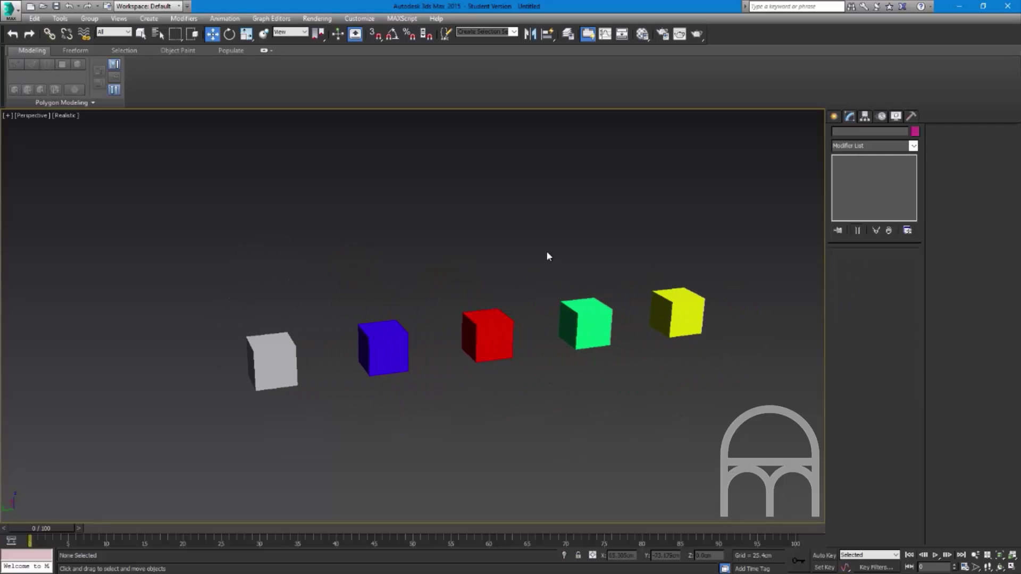
{"action": "left_click", "coordinate": [610, 333]}
{"action": "left_click", "coordinate": [612, 365]}
Step: Select the green cube and try rotating it freely without angle snapping
{"action": "left_click", "coordinate": [597, 334]}
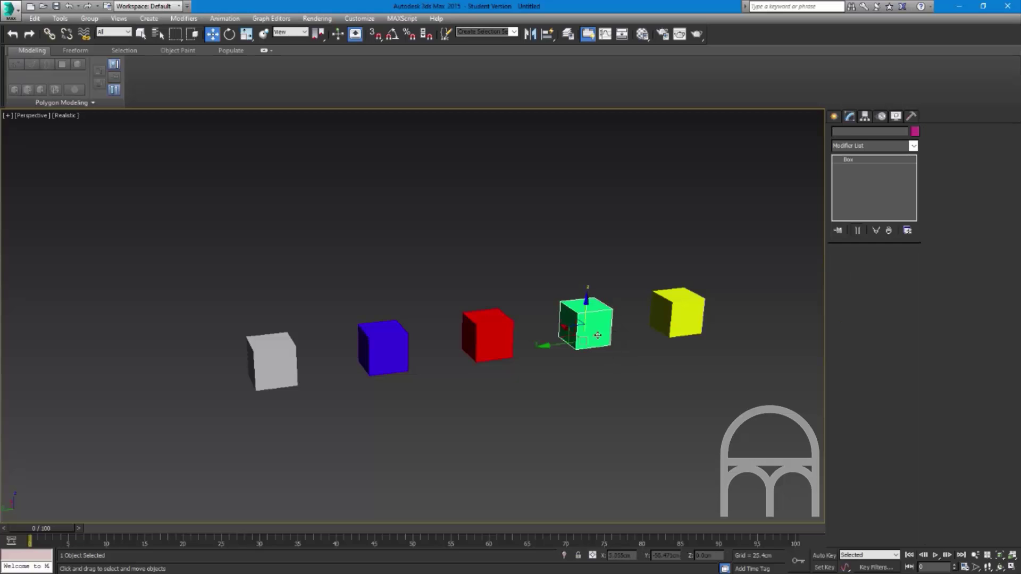
{"action": "scroll", "coordinate": [564, 360], "scroll_direction": "up", "scroll_amount": 4}
{"action": "scroll", "coordinate": [580, 350], "scroll_direction": "down", "scroll_amount": 4}
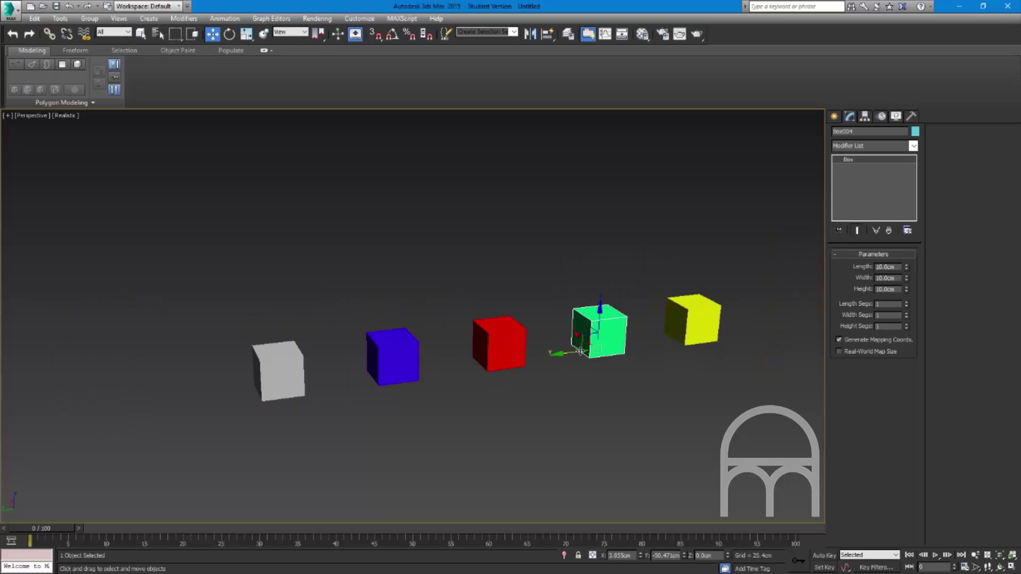
{"action": "scroll", "coordinate": [579, 351], "scroll_direction": "up", "scroll_amount": 4}
{"action": "key", "text": "e"}
{"action": "left_click_drag", "start_coordinate": [598, 320], "coordinate": [492, 371]}
{"action": "right_click", "coordinate": [493, 371]}
{"action": "key", "text": "s"}
{"action": "key", "text": "s"}
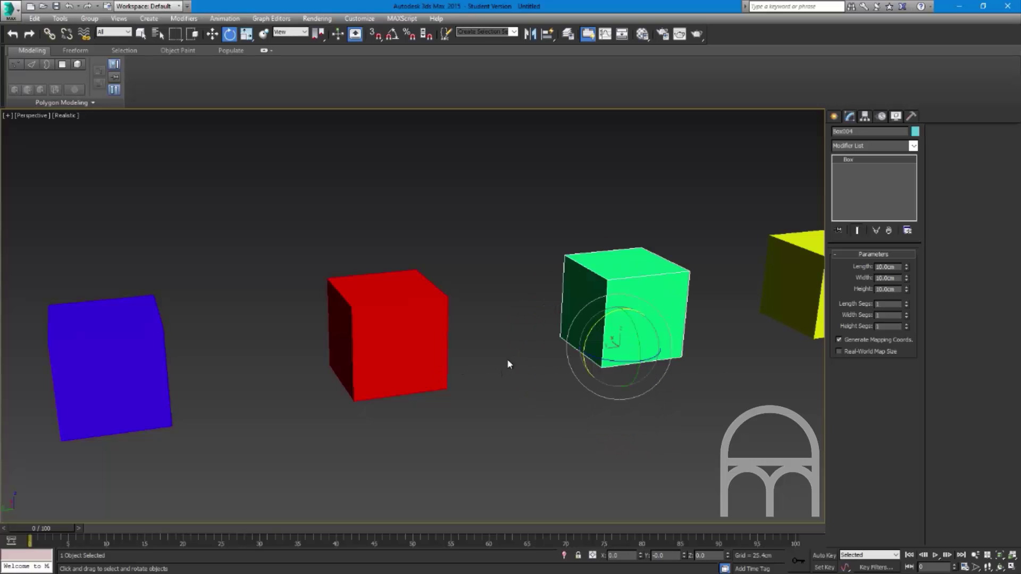
Step: Turn on angle snap and try rotating the green cube about the X axis by -90 and 60 degrees
{"action": "key", "text": "a"}
{"action": "left_click_drag", "start_coordinate": [597, 321], "coordinate": [645, 354]}
{"action": "left_click_drag", "start_coordinate": [607, 327], "coordinate": [642, 384]}
{"action": "left_click_drag", "start_coordinate": [614, 346], "coordinate": [555, 347]}
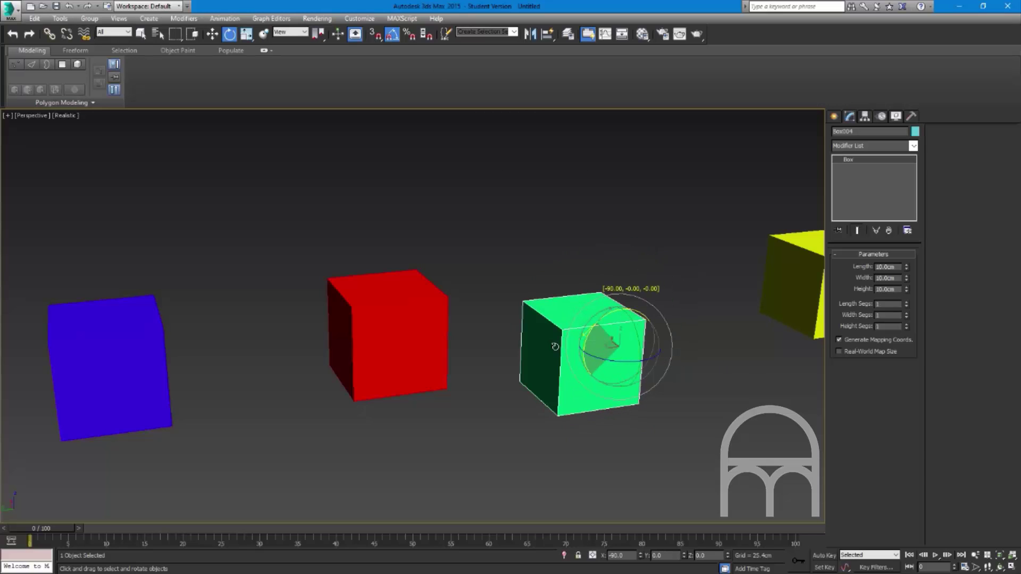
{"action": "key", "text": "ctrl+z"}
{"action": "left_click_drag", "start_coordinate": [603, 317], "coordinate": [626, 291]}
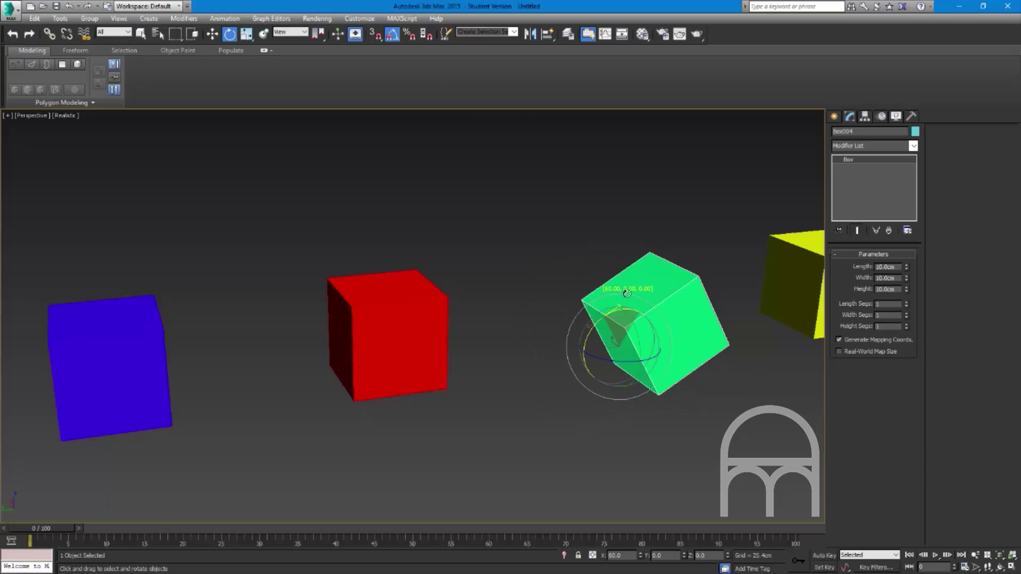
{"action": "right_click", "coordinate": [625, 292]}
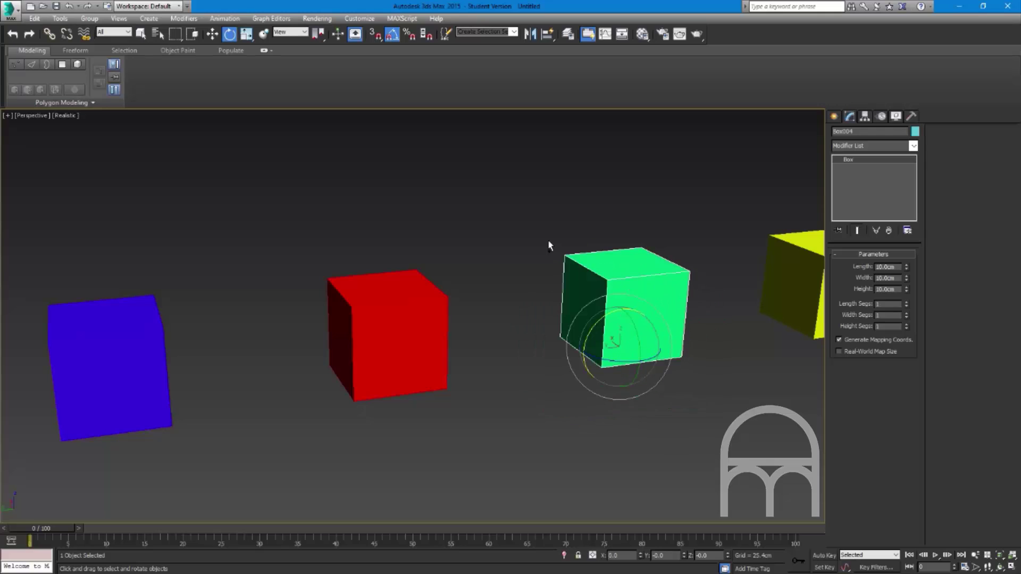
Step: Enter a different angle snap increment in the Grid and Snap Settings and try rotating the green cube with it
{"action": "left_click", "coordinate": [392, 35]}
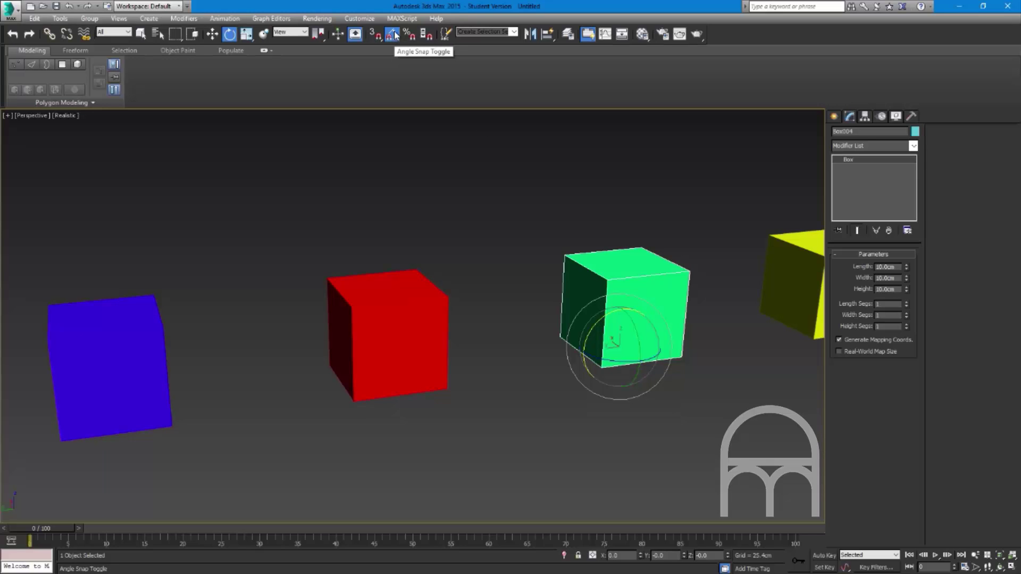
{"action": "right_click", "coordinate": [393, 35]}
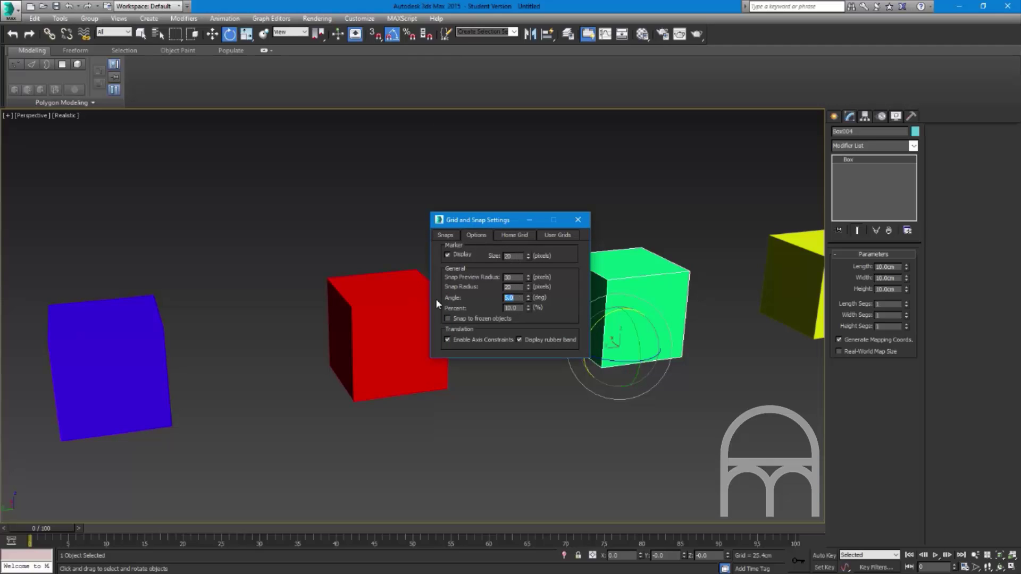
{"action": "type", "text": "444.2"}
{"action": "left_click", "coordinate": [578, 219]}
{"action": "left_click", "coordinate": [581, 330]}
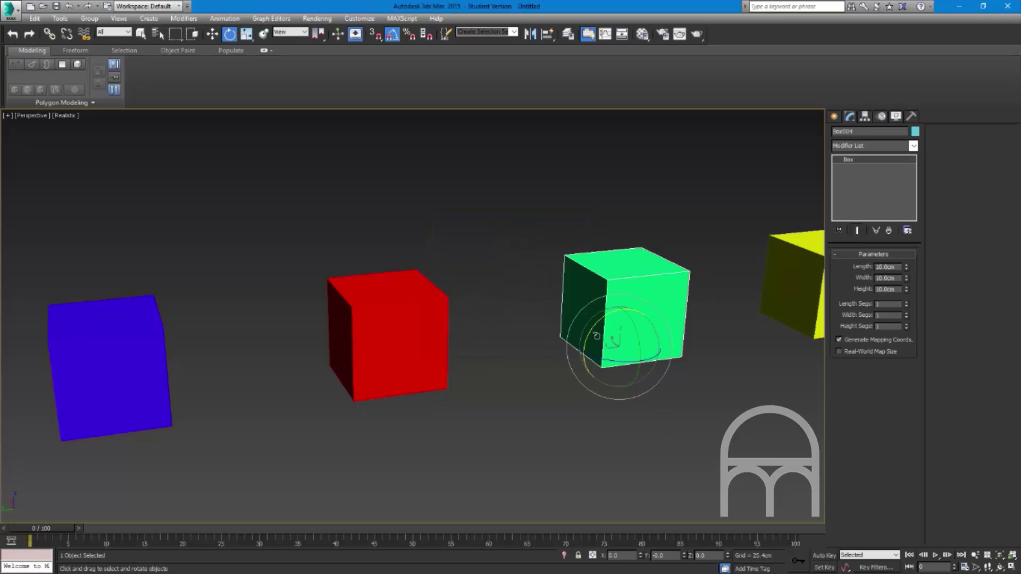
{"action": "left_click_drag", "start_coordinate": [596, 336], "coordinate": [630, 428]}
{"action": "right_click", "coordinate": [643, 439]}
Step: Set the angle snap increment to 5 degrees in the Grid and Snap Settings and close the dialog
{"action": "right_click", "coordinate": [390, 42]}
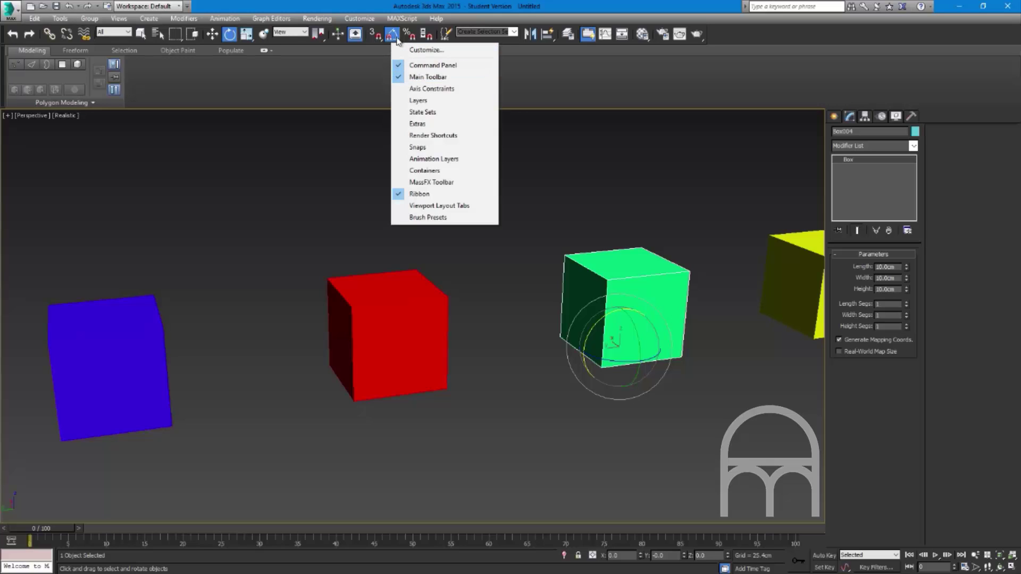
{"action": "right_click", "coordinate": [392, 36]}
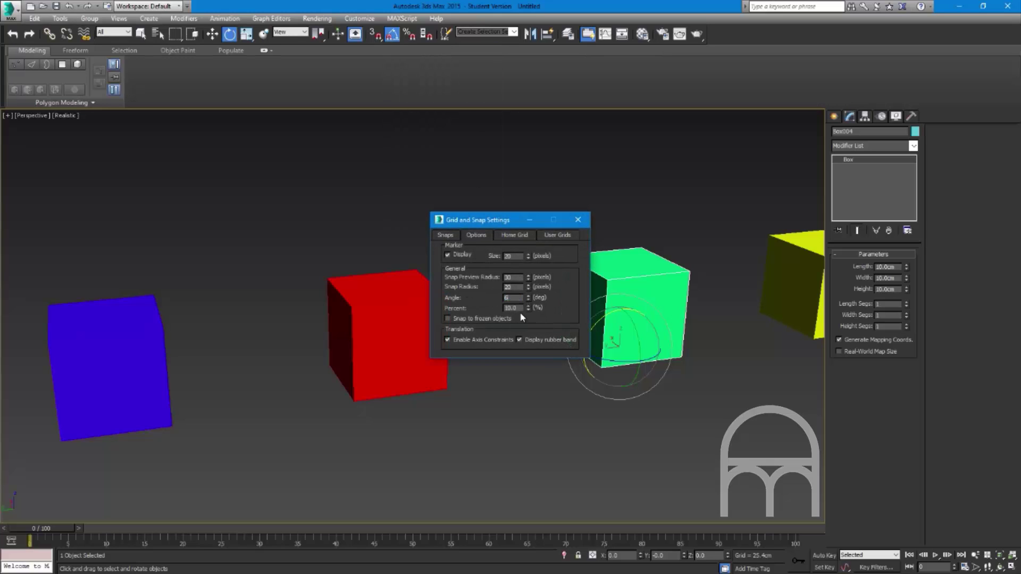
{"action": "type", "text": "5"}
{"action": "left_click", "coordinate": [577, 219]}
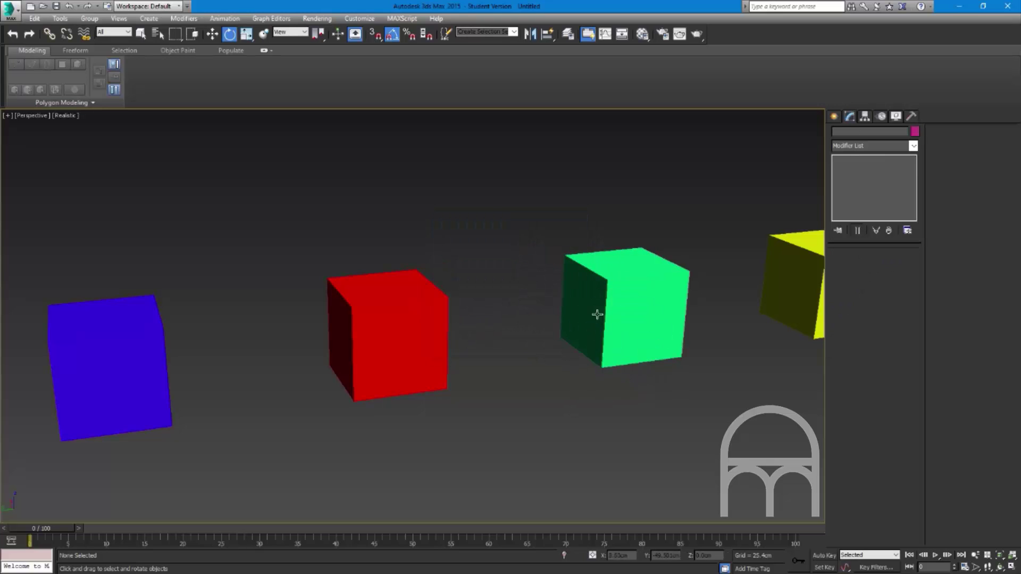
Step: Turn off angle snap and try rotating the green cube freely about the X axis
{"action": "scroll", "coordinate": [589, 408], "scroll_direction": "down", "scroll_amount": 3}
{"action": "scroll", "coordinate": [589, 408], "scroll_direction": "up", "scroll_amount": 3}
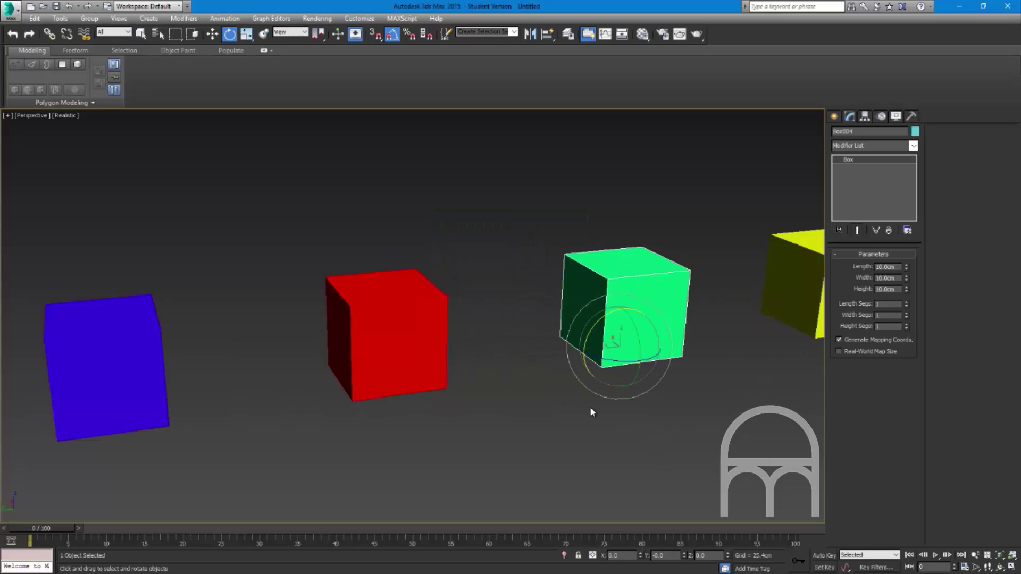
{"action": "middle_click_drag", "start_coordinate": [589, 407], "coordinate": [493, 398]}
{"action": "scroll", "coordinate": [498, 387], "scroll_direction": "down", "scroll_amount": 2}
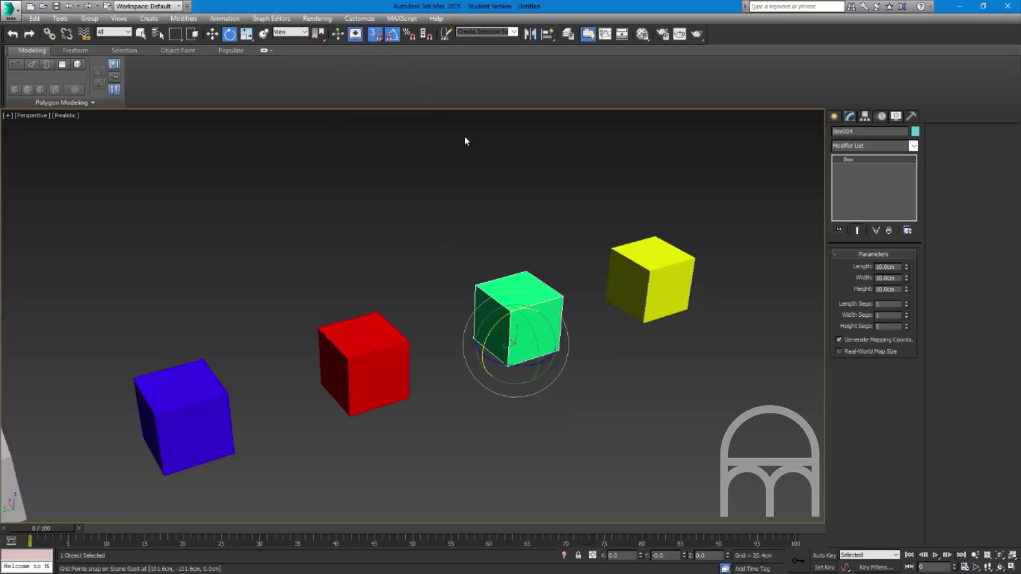
{"action": "left_click", "coordinate": [393, 36]}
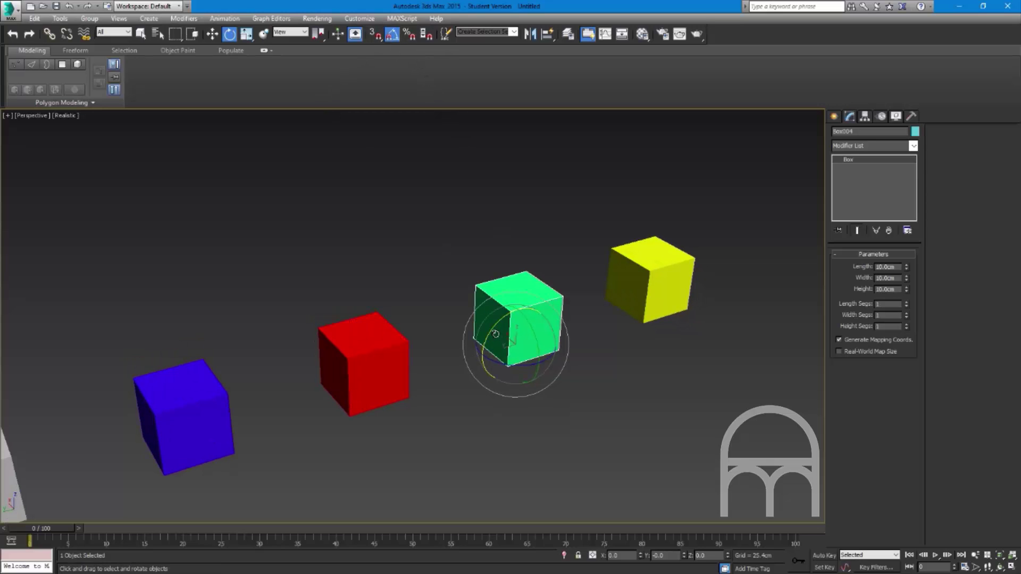
{"action": "left_click_drag", "start_coordinate": [494, 331], "coordinate": [476, 369]}
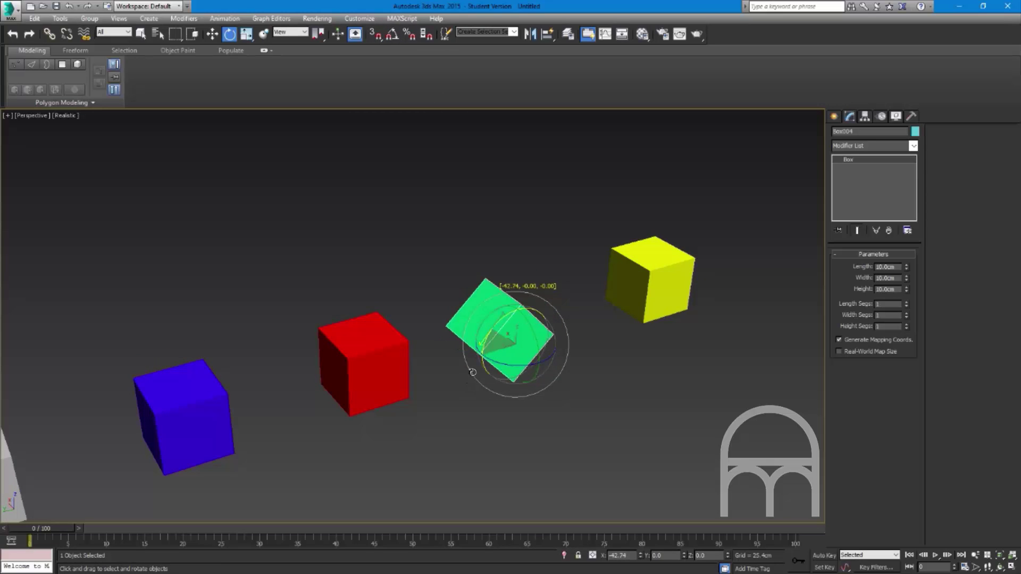
{"action": "right_click", "coordinate": [468, 375]}
{"action": "left_click", "coordinate": [447, 384]}
{"action": "middle_click_drag", "start_coordinate": [449, 383], "coordinate": [576, 268]}
{"action": "left_click", "coordinate": [576, 268]}
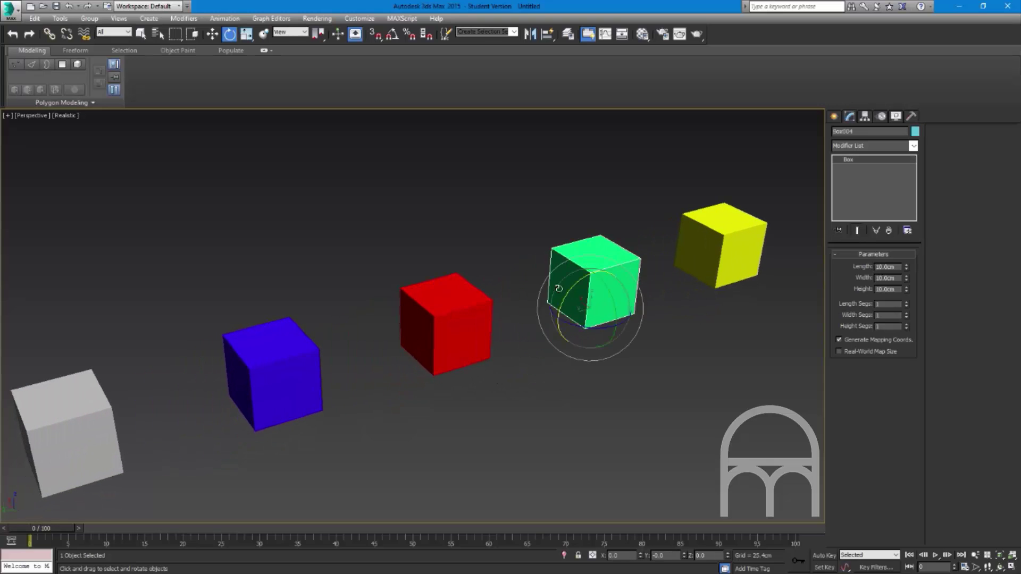
Step: Try another rotation of the green cube, turn angle snap back on and undo the rotation
{"action": "left_click_drag", "start_coordinate": [564, 290], "coordinate": [693, 201]}
{"action": "key", "text": "a"}
{"action": "key", "text": "ctrl+z"}
Step: Turn on the 3D snaps toggle for positioning objects
{"action": "middle_click_drag", "start_coordinate": [465, 329], "coordinate": [590, 331]}
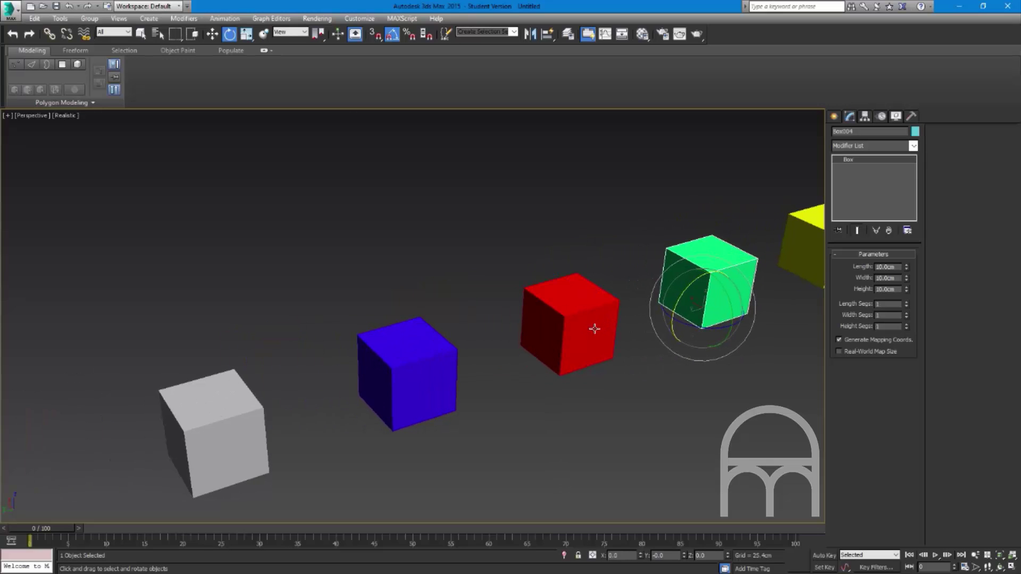
{"action": "left_click", "coordinate": [374, 36]}
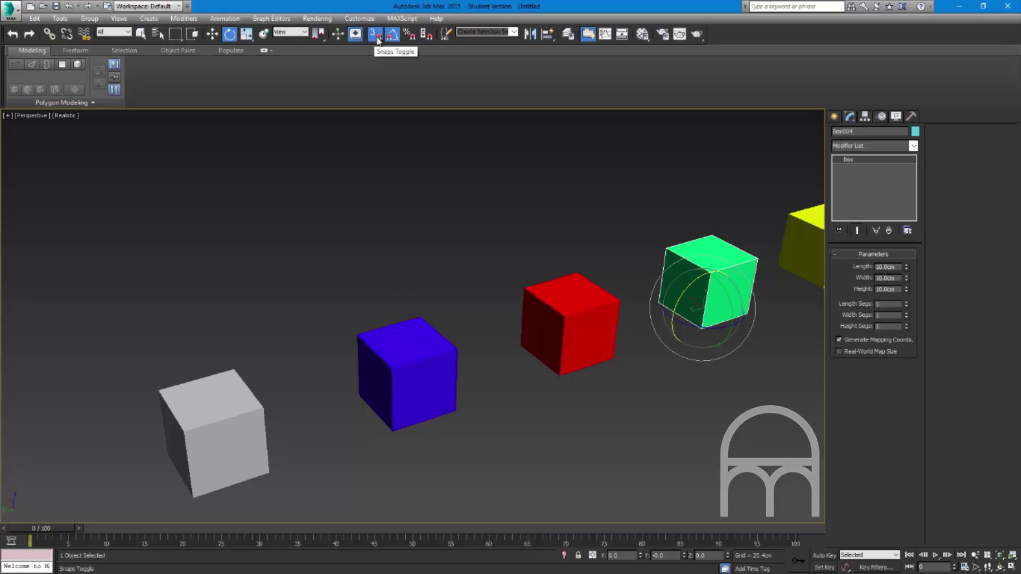
{"action": "left_click", "coordinate": [375, 35]}
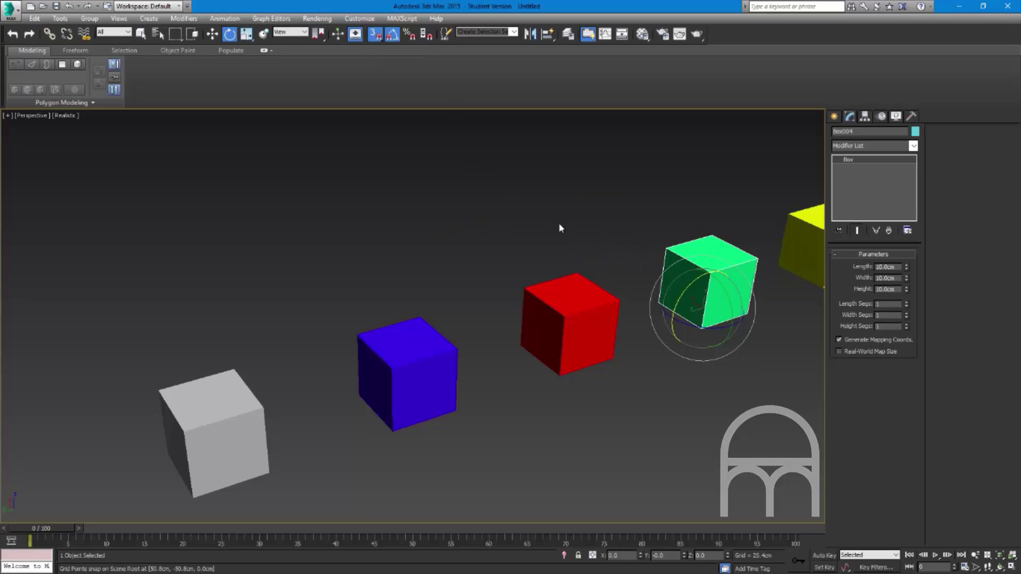
{"action": "middle_click_drag", "start_coordinate": [524, 226], "coordinate": [421, 204]}
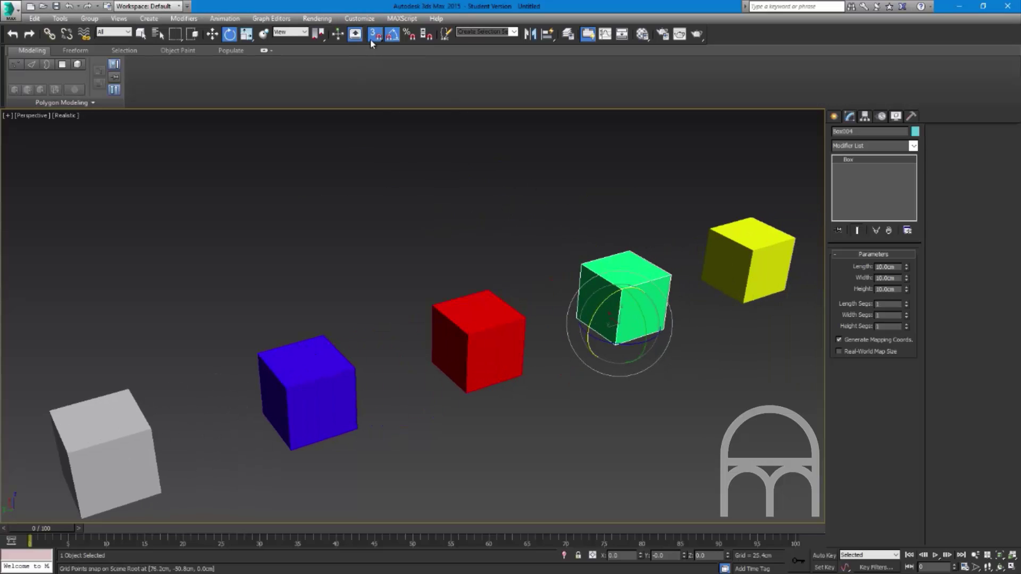
Step: Try moving the green cube so its pivot snaps onto a top corner vertex of the red cube, and undo the move
{"action": "key", "text": "w"}
{"action": "left_click_drag", "start_coordinate": [621, 323], "coordinate": [469, 335]}
{"action": "middle_click_drag", "start_coordinate": [468, 335], "coordinate": [451, 272], "text": "alt"}
{"action": "scroll", "coordinate": [467, 331], "scroll_direction": "up", "scroll_amount": 4}
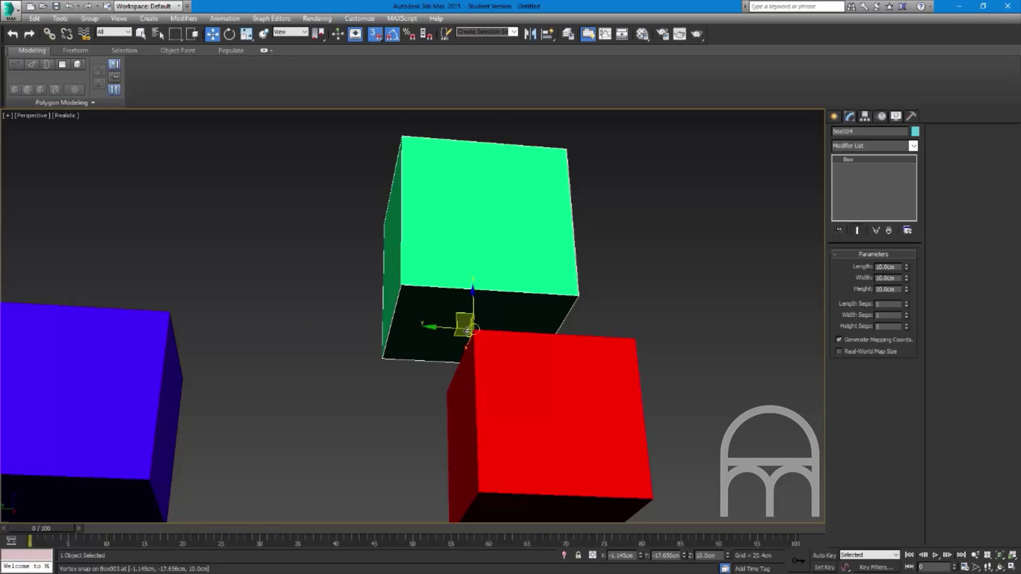
{"action": "left_click_drag", "start_coordinate": [468, 330], "coordinate": [474, 324]}
{"action": "middle_click_drag", "start_coordinate": [474, 324], "coordinate": [469, 343], "text": "alt"}
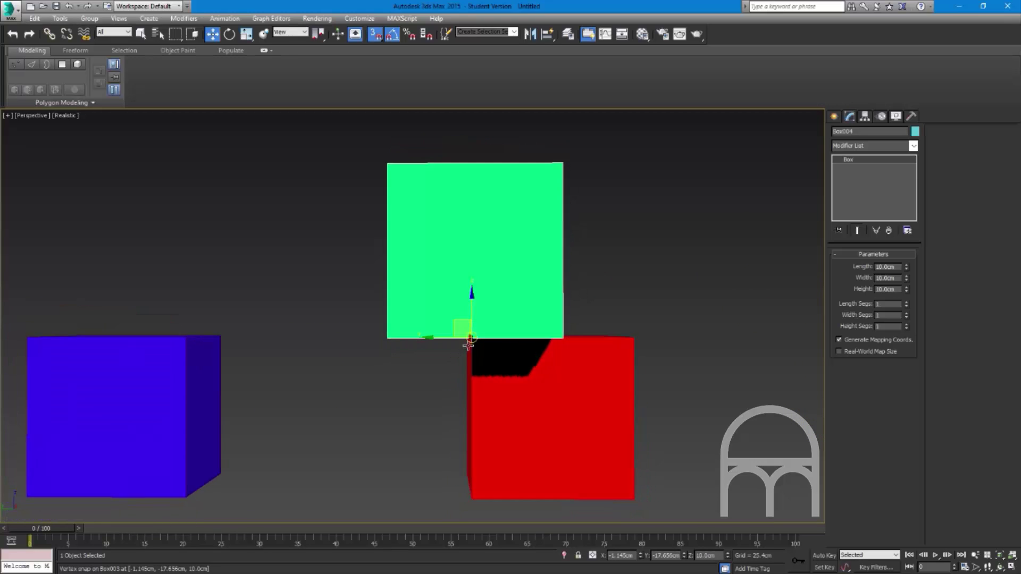
{"action": "left_click_drag", "start_coordinate": [469, 336], "coordinate": [572, 345]}
{"action": "scroll", "coordinate": [583, 351], "scroll_direction": "down", "scroll_amount": 5}
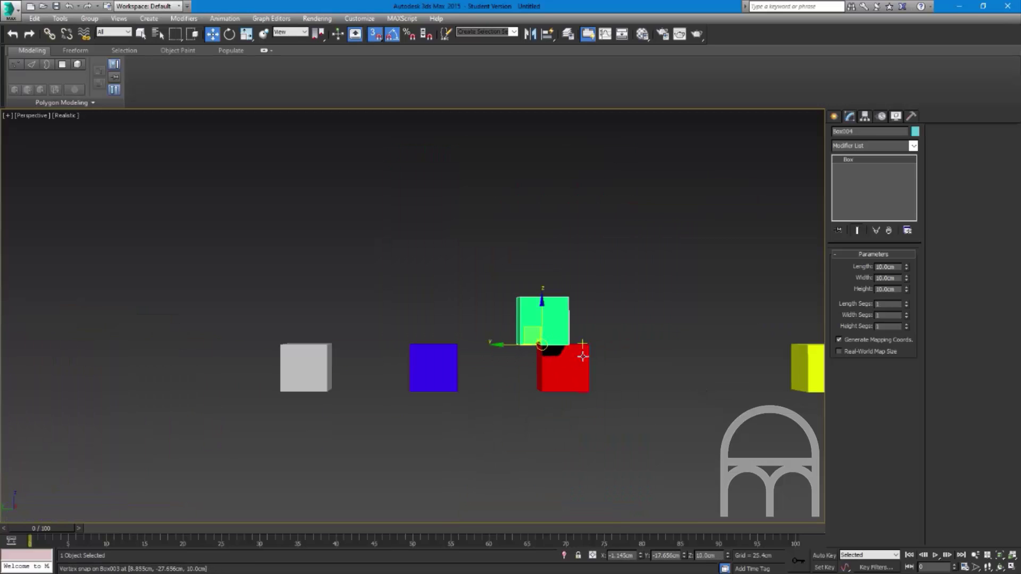
{"action": "key", "text": "ctrl+z"}
{"action": "key", "text": "ctrl+z"}
{"action": "mouse_move", "coordinate": [606, 385]}
{"action": "middle_mouse_down", "text": "alt"}
{"action": "mouse_move", "coordinate": [667, 404]}
{"action": "mouse_move", "coordinate": [602, 374]}
{"action": "middle_mouse_up", "text": "alt"}
{"action": "scroll", "coordinate": [667, 403], "scroll_direction": "up", "scroll_amount": 4}
{"action": "scroll", "coordinate": [627, 379], "scroll_direction": "up", "scroll_amount": 3}
{"action": "scroll", "coordinate": [625, 340], "scroll_direction": "down", "scroll_amount": 3}
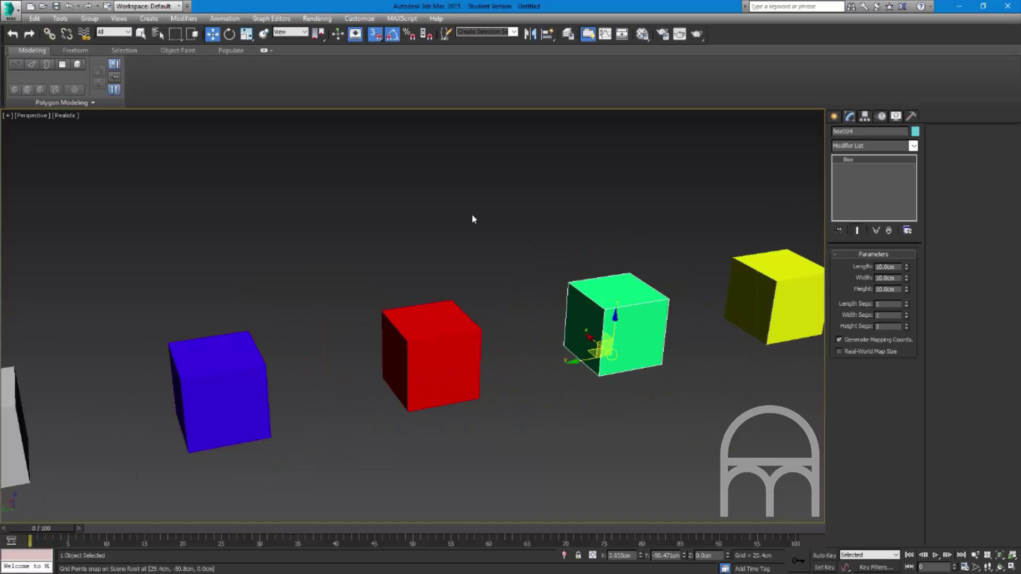
{"action": "middle_click_drag", "start_coordinate": [724, 287], "coordinate": [683, 271]}
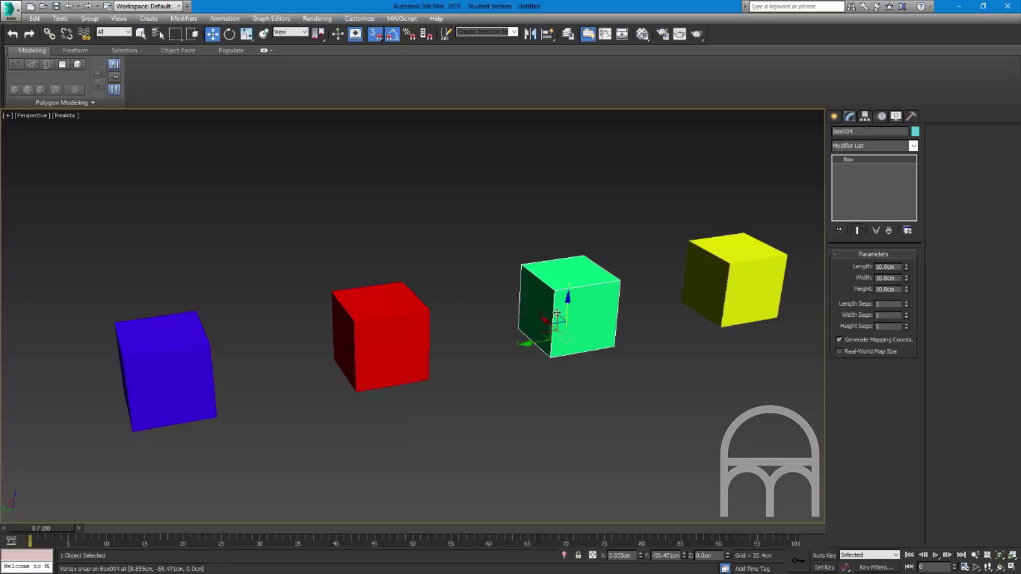
{"action": "mouse_move", "coordinate": [563, 338]}
{"action": "left_mouse_down"}
{"action": "mouse_move", "coordinate": [331, 362]}
{"action": "mouse_move", "coordinate": [364, 365]}
{"action": "mouse_move", "coordinate": [354, 389]}
{"action": "mouse_move", "coordinate": [376, 343]}
{"action": "mouse_move", "coordinate": [565, 335]}
{"action": "left_mouse_up"}
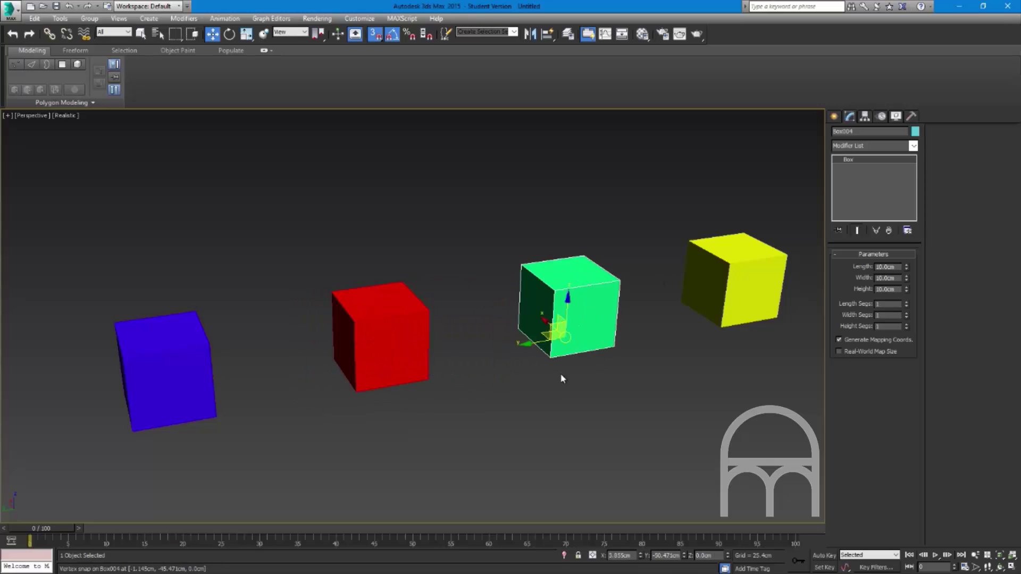
Step: Examine which standard snap types are enabled in the Grid and Snap Settings and compare them with the green cube's lower corner vertex
{"action": "right_click", "coordinate": [379, 37]}
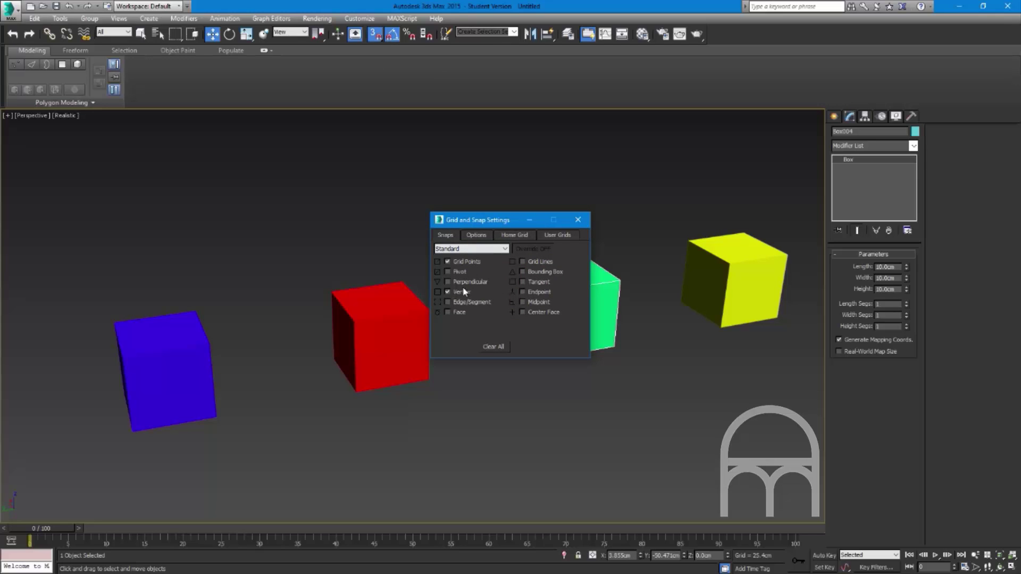
{"action": "left_click", "coordinate": [578, 219]}
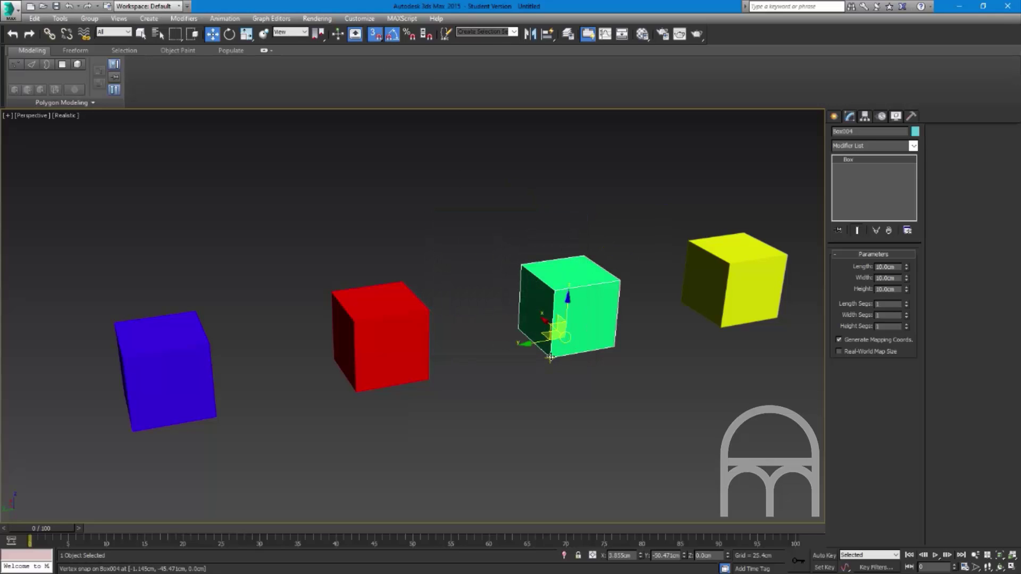
{"action": "scroll", "coordinate": [551, 357], "scroll_direction": "up", "scroll_amount": 6}
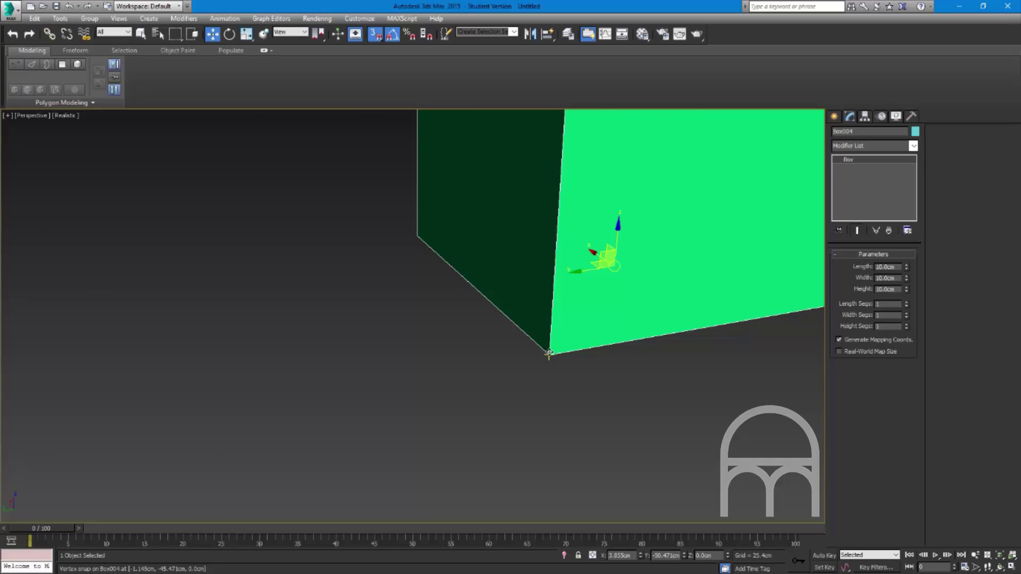
{"action": "right_click", "coordinate": [380, 39]}
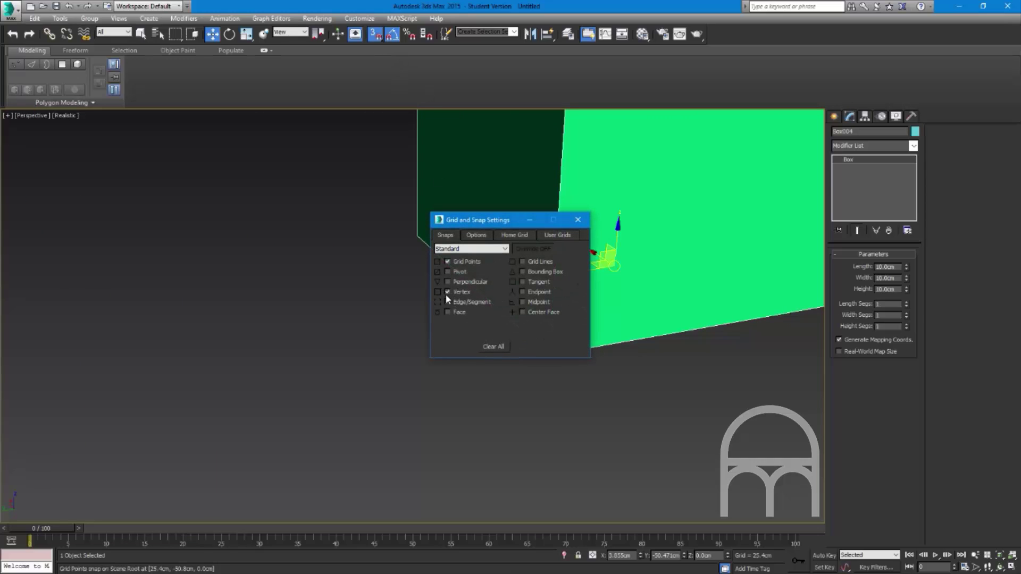
{"action": "left_click", "coordinate": [578, 219]}
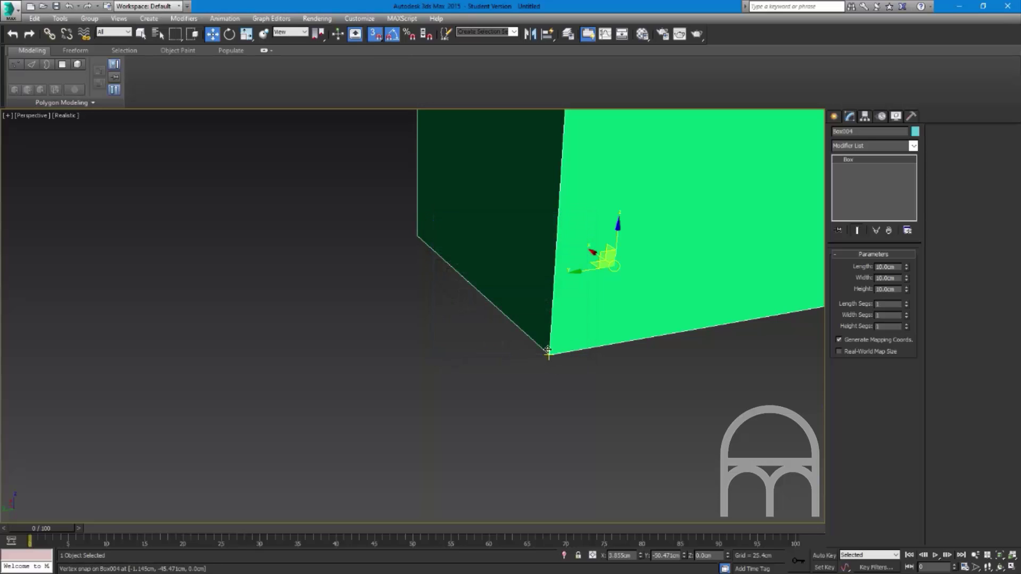
Step: With vertex snapping, move the green cube's lower corner onto the red cube's corner and the yellow cube's top corner onto the green cube
{"action": "scroll", "coordinate": [547, 351], "scroll_direction": "down", "scroll_amount": 5}
{"action": "left_click_drag", "start_coordinate": [548, 350], "coordinate": [368, 374]}
{"action": "left_click", "coordinate": [796, 307]}
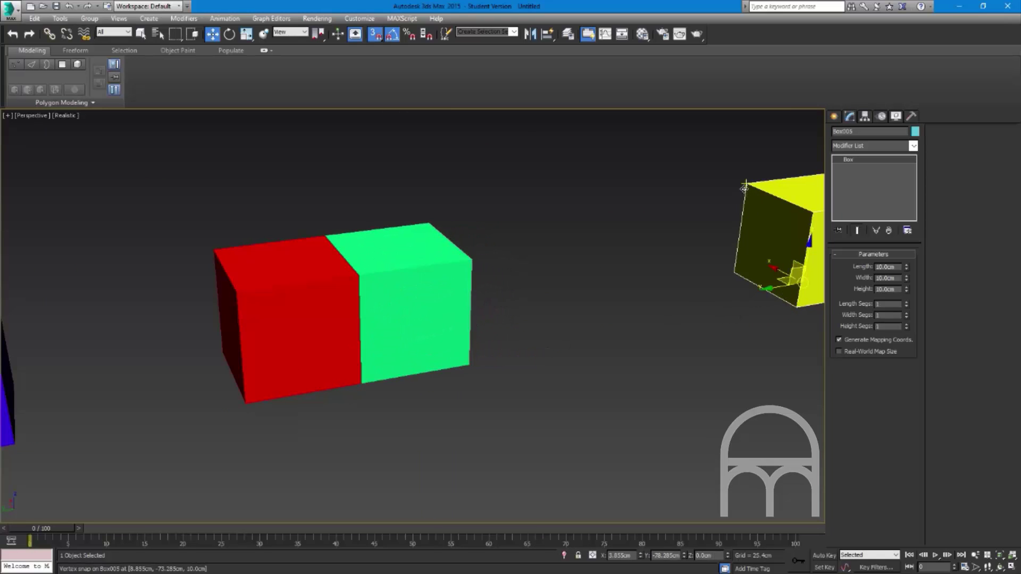
{"action": "left_click_drag", "start_coordinate": [746, 184], "coordinate": [434, 223]}
Step: Snap the blue cube's top corner to the red cube and the grey cube's top corner to the blue cube
{"action": "scroll", "coordinate": [434, 223], "scroll_direction": "down", "scroll_amount": 5}
{"action": "left_click", "coordinate": [351, 236]}
{"action": "left_click_drag", "start_coordinate": [351, 234], "coordinate": [441, 221]}
{"action": "left_click", "coordinate": [204, 252]}
{"action": "left_click_drag", "start_coordinate": [205, 253], "coordinate": [405, 230]}
Step: Try snapping a top edge of the grey cube towards the far cubes in edge mode, and undo the move
{"action": "scroll", "coordinate": [358, 253], "scroll_direction": "up", "scroll_amount": 3}
{"action": "key", "text": "2"}
{"action": "left_click", "coordinate": [358, 253]}
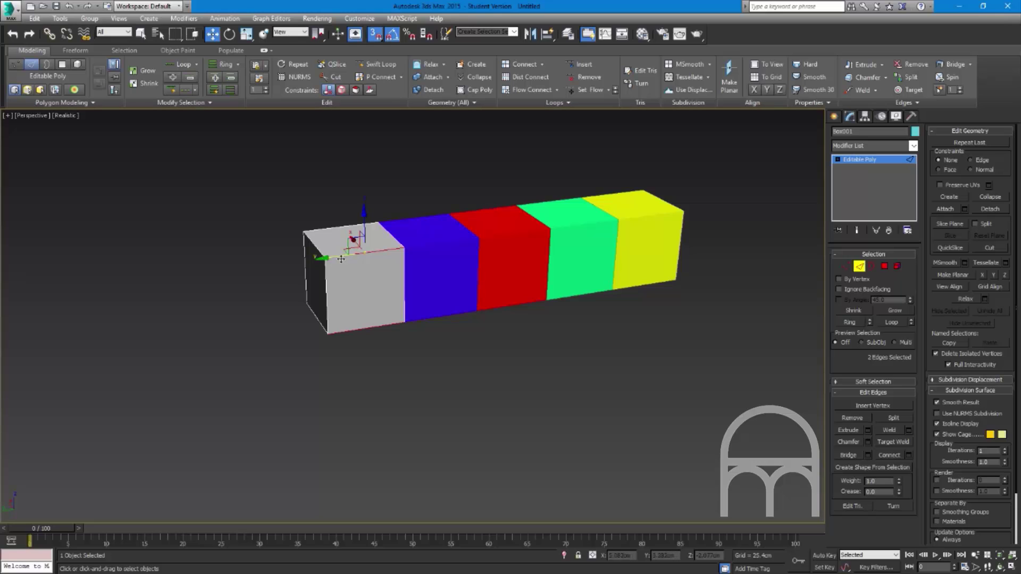
{"action": "mouse_move", "coordinate": [341, 259]}
{"action": "left_mouse_down"}
{"action": "mouse_move", "coordinate": [468, 221]}
{"action": "mouse_move", "coordinate": [723, 207]}
{"action": "mouse_move", "coordinate": [625, 221]}
{"action": "left_mouse_up"}
{"action": "key", "text": "ctrl+z"}
Step: Try moving the grey cube's top front vertex in vertex mode, cancel the move and return to whole-object level
{"action": "left_click", "coordinate": [846, 266]}
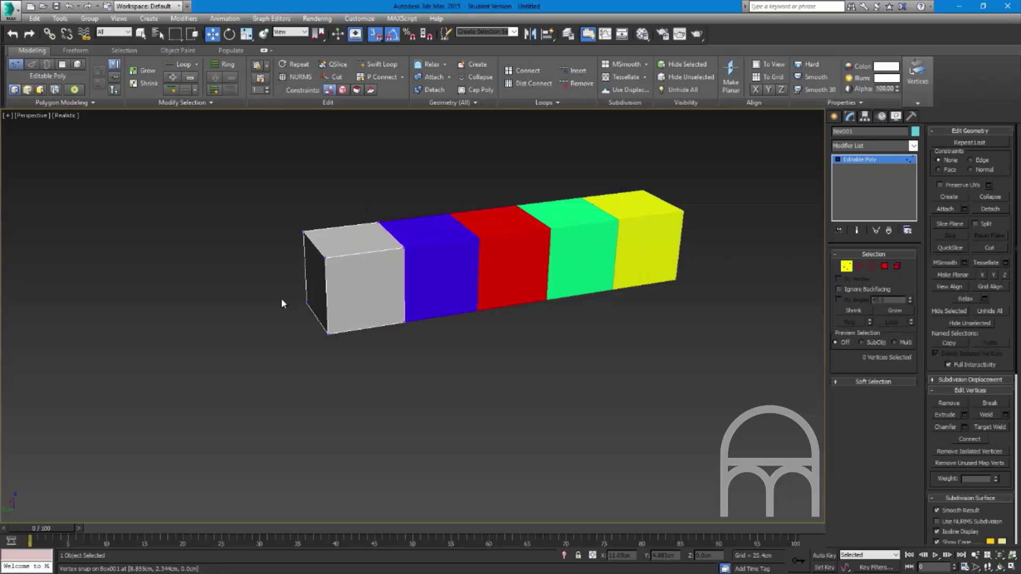
{"action": "left_click_drag", "start_coordinate": [324, 258], "coordinate": [375, 307]}
{"action": "right_click", "coordinate": [375, 307]}
{"action": "key", "text": "1"}
{"action": "scroll", "coordinate": [358, 231], "scroll_direction": "up", "scroll_amount": 5}
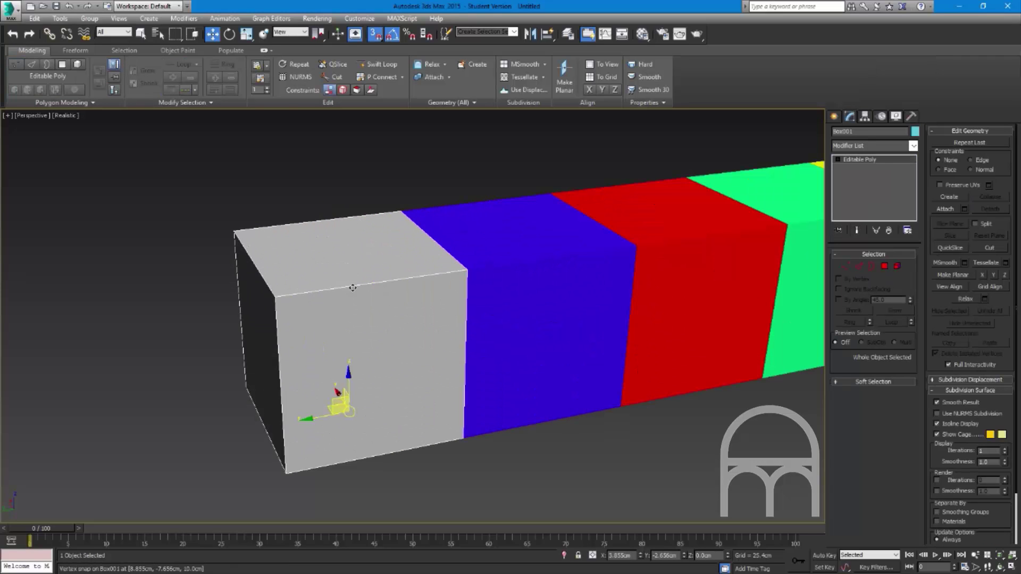
Step: Toggle Enable Axis Constraints off and back on in the Grid and Snap Settings options, and close the settings
{"action": "left_click_drag", "start_coordinate": [353, 410], "coordinate": [353, 407]}
{"action": "right_click", "coordinate": [375, 34]}
{"action": "left_click", "coordinate": [476, 235]}
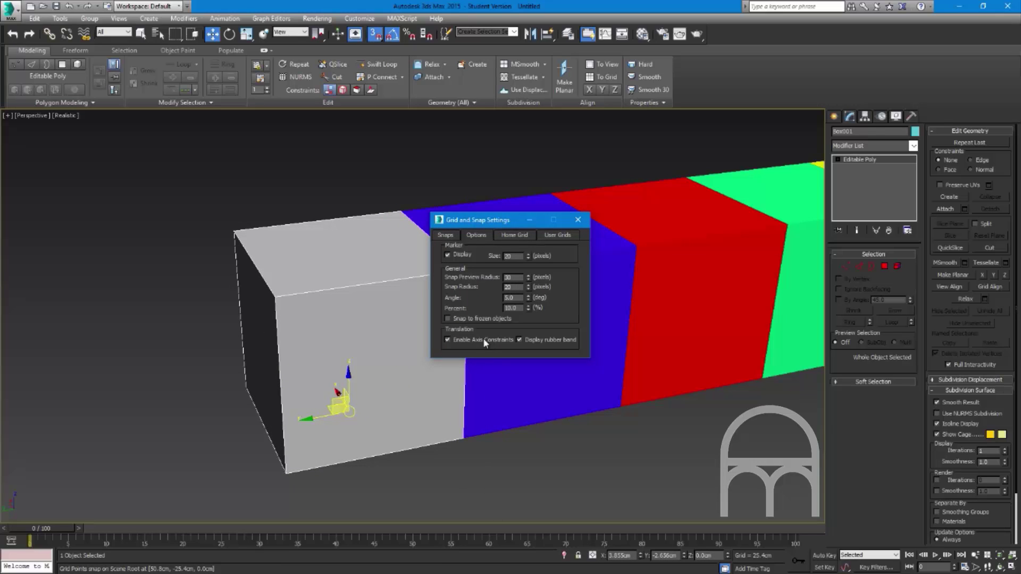
{"action": "left_click", "coordinate": [482, 338]}
{"action": "left_click", "coordinate": [485, 340]}
{"action": "left_click", "coordinate": [578, 220]}
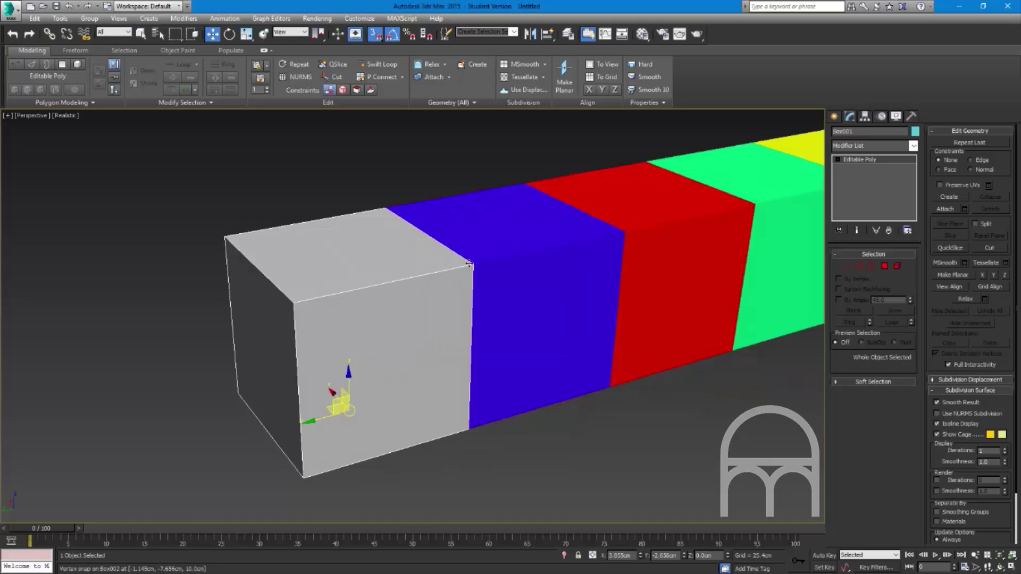
Step: Move the grey cube away from the row across the ground plane and show the scene in the Top view
{"action": "scroll", "coordinate": [446, 325], "scroll_direction": "down", "scroll_amount": 10}
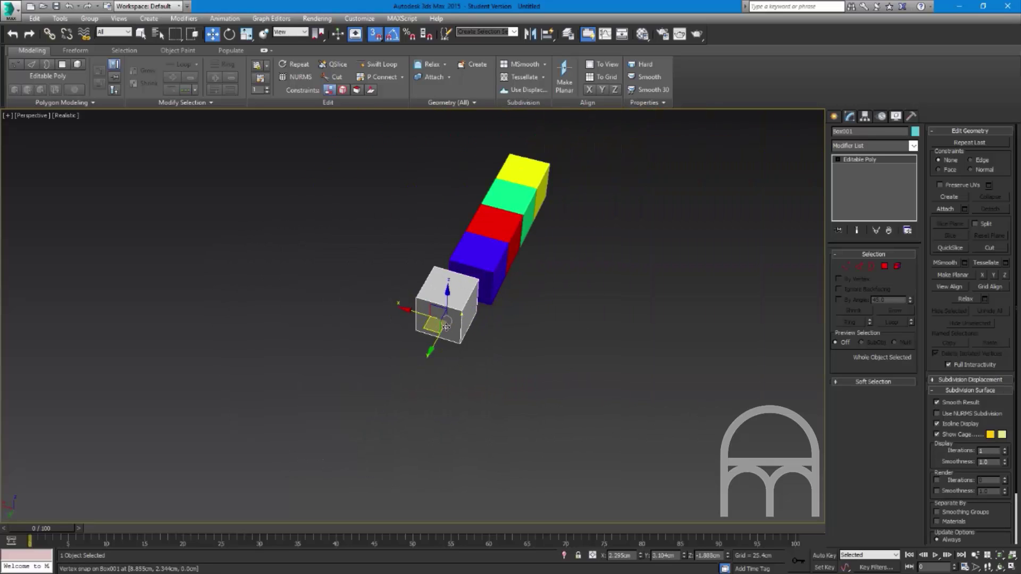
{"action": "left_click_drag", "start_coordinate": [447, 326], "coordinate": [588, 464]}
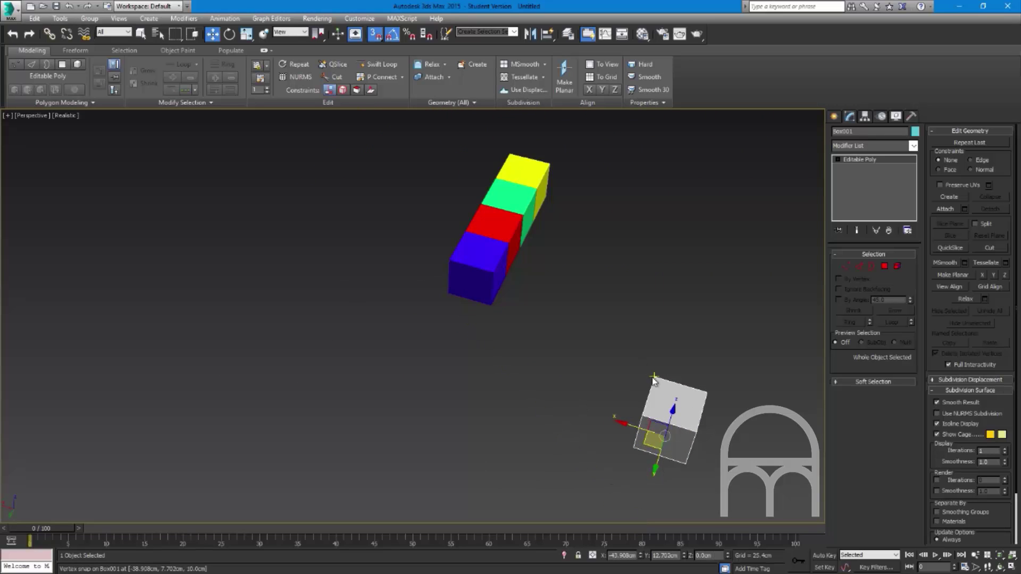
{"action": "key", "text": "t"}
{"action": "key", "text": "z"}
{"action": "scroll", "coordinate": [394, 300], "scroll_direction": "down", "scroll_amount": 7}
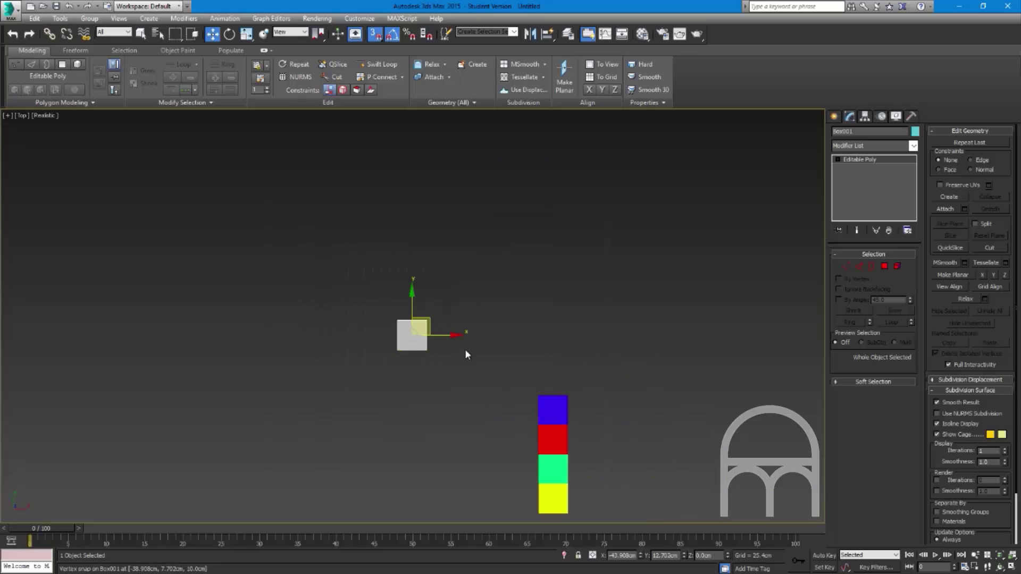
{"action": "right_click", "coordinate": [470, 336]}
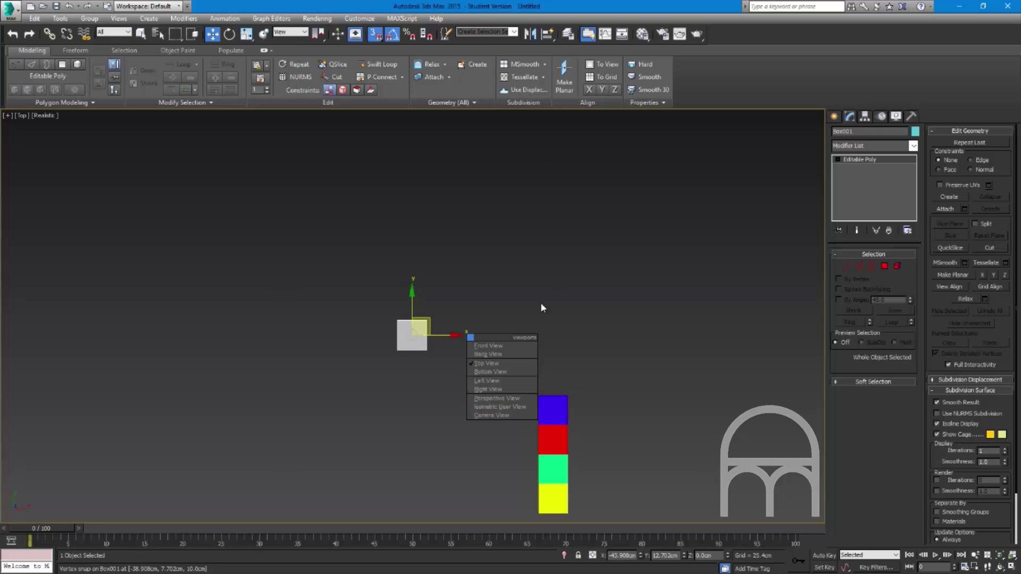
{"action": "middle_click_drag", "start_coordinate": [518, 322], "coordinate": [484, 279]}
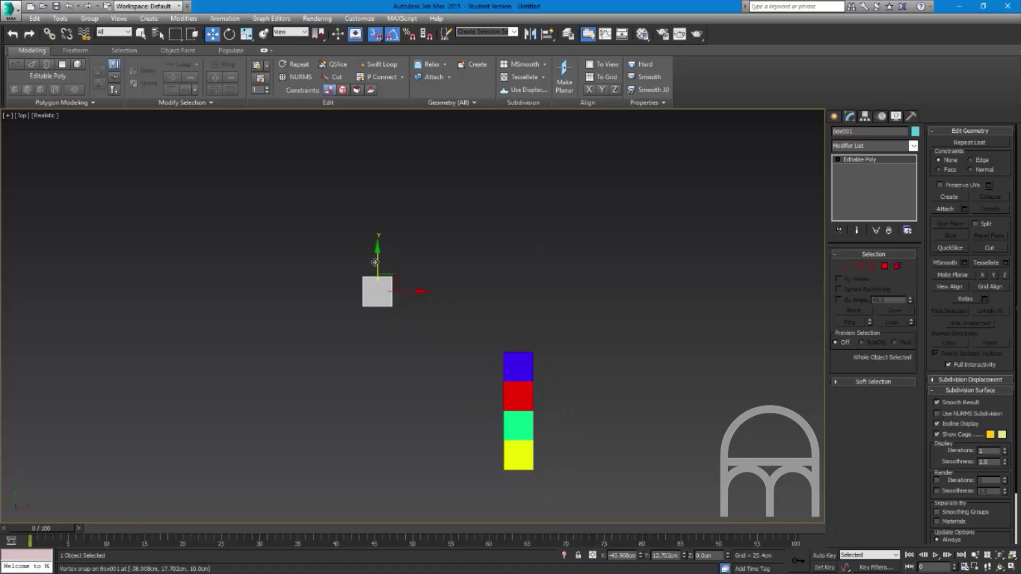
Step: Try moving the grey cube along its Y axis only, dragging from its corner with snaps, and undo the move
{"action": "left_click_drag", "start_coordinate": [379, 288], "coordinate": [392, 315]}
{"action": "mouse_move", "coordinate": [402, 324]}
{"action": "left_mouse_down"}
{"action": "mouse_move", "coordinate": [464, 293]}
{"action": "mouse_move", "coordinate": [497, 353]}
{"action": "mouse_move", "coordinate": [404, 327]}
{"action": "left_mouse_up"}
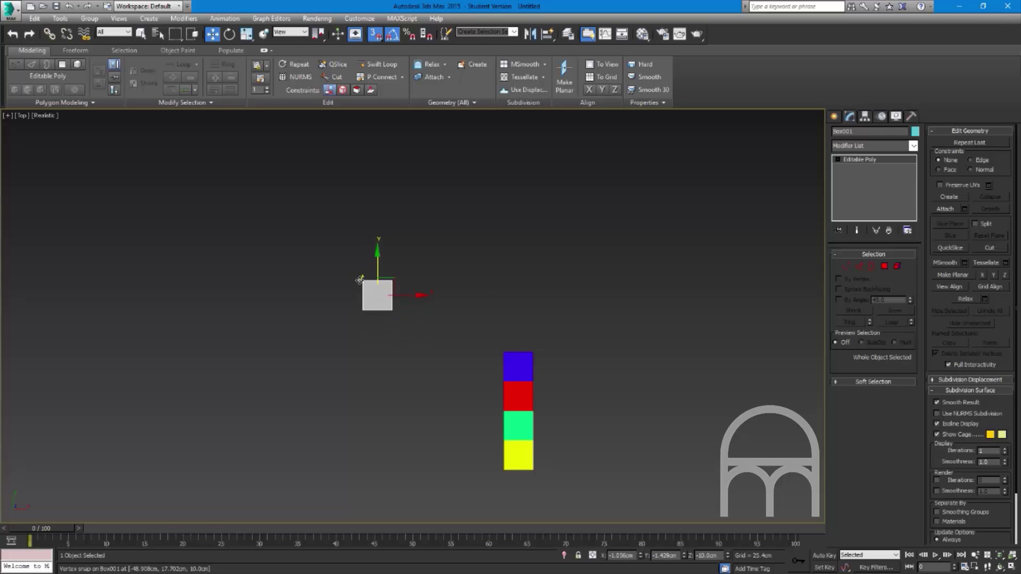
{"action": "left_click_drag", "start_coordinate": [359, 280], "coordinate": [431, 417]}
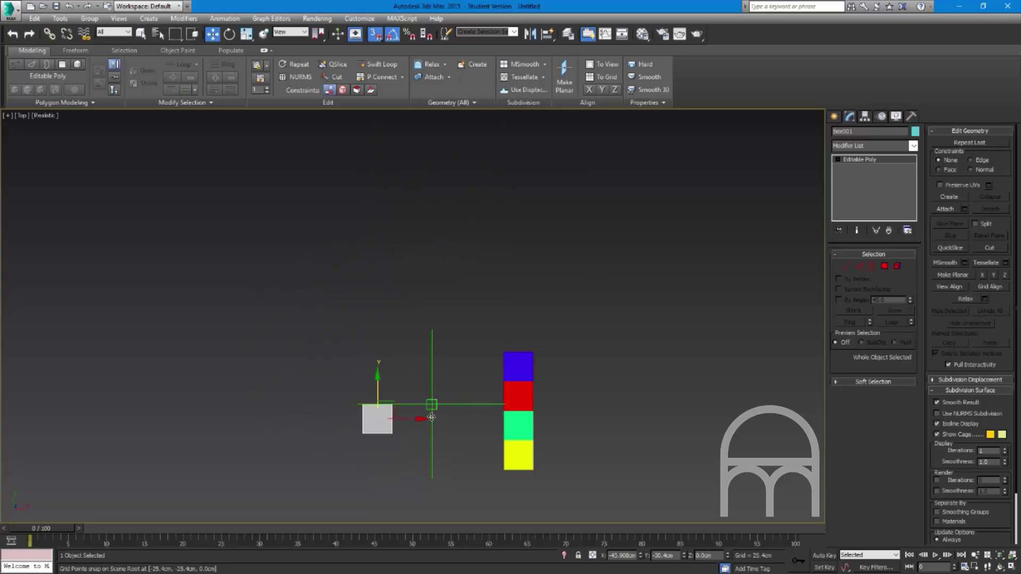
{"action": "key", "text": "ctrl+z"}
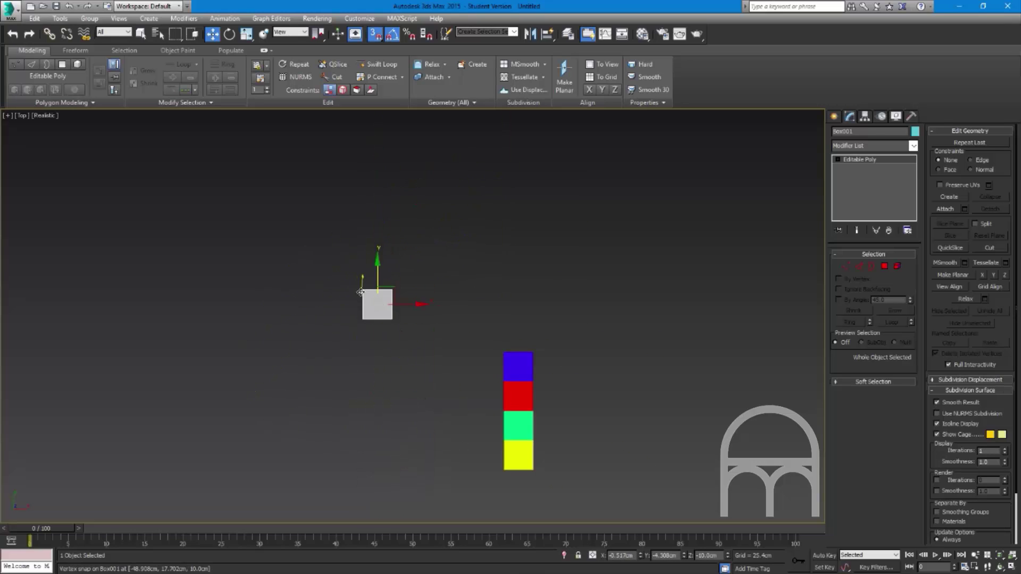
Step: Try moving the grey cube along the Y axis and along the X axis towards the column, and undo the moves
{"action": "mouse_move", "coordinate": [360, 292]}
{"action": "left_mouse_down"}
{"action": "mouse_move", "coordinate": [359, 329]}
{"action": "mouse_move", "coordinate": [352, 280]}
{"action": "left_mouse_up"}
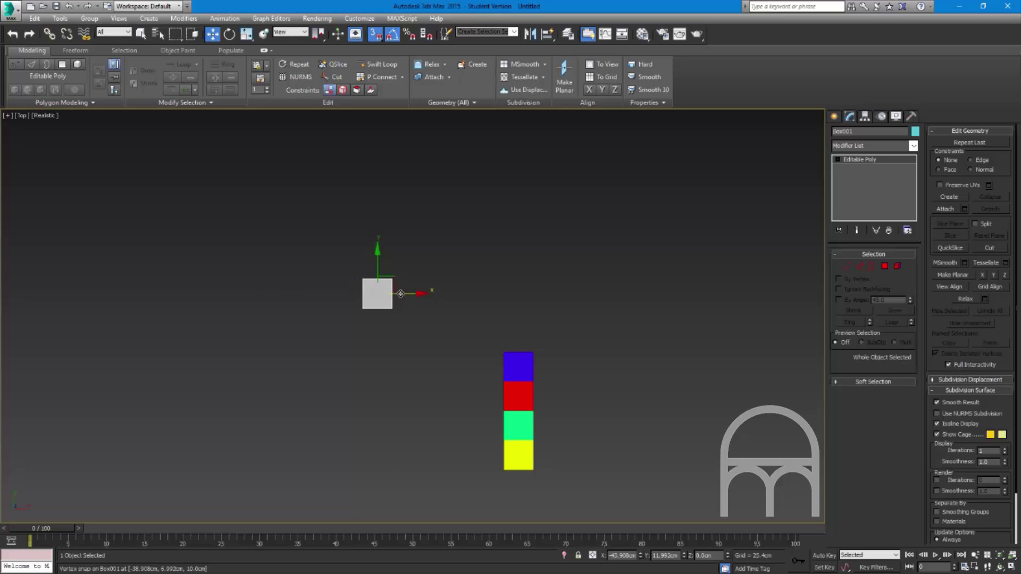
{"action": "left_click_drag", "start_coordinate": [400, 293], "coordinate": [502, 324]}
{"action": "key", "text": "ctrl+z"}
{"action": "key", "text": "ctrl+z"}
{"action": "scroll", "coordinate": [519, 420], "scroll_direction": "up", "scroll_amount": 2}
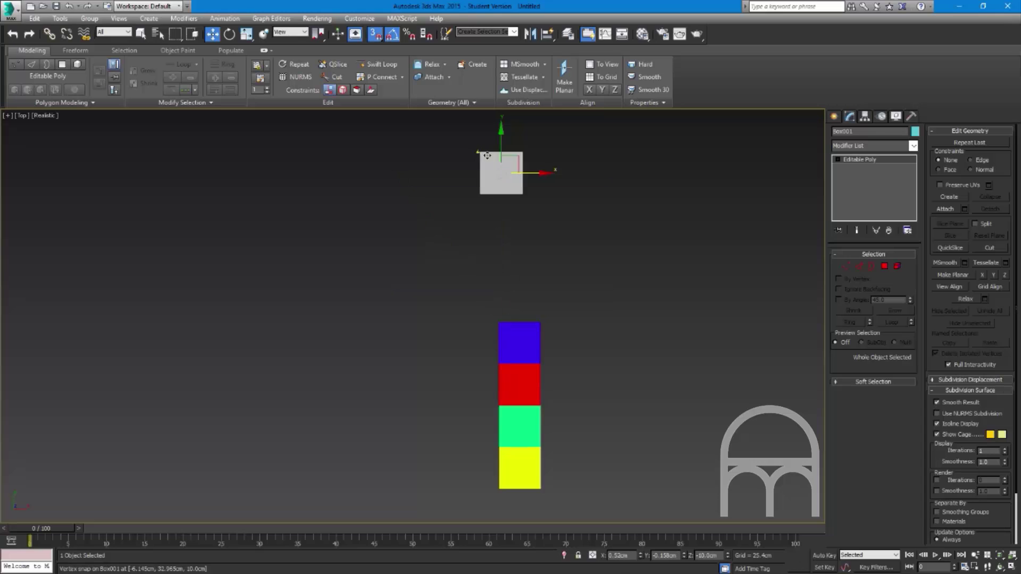
Step: Align the grey cube with the blue cube's corner along X, and snap it along Y to the yellow end of the column
{"action": "left_click_drag", "start_coordinate": [487, 155], "coordinate": [499, 323]}
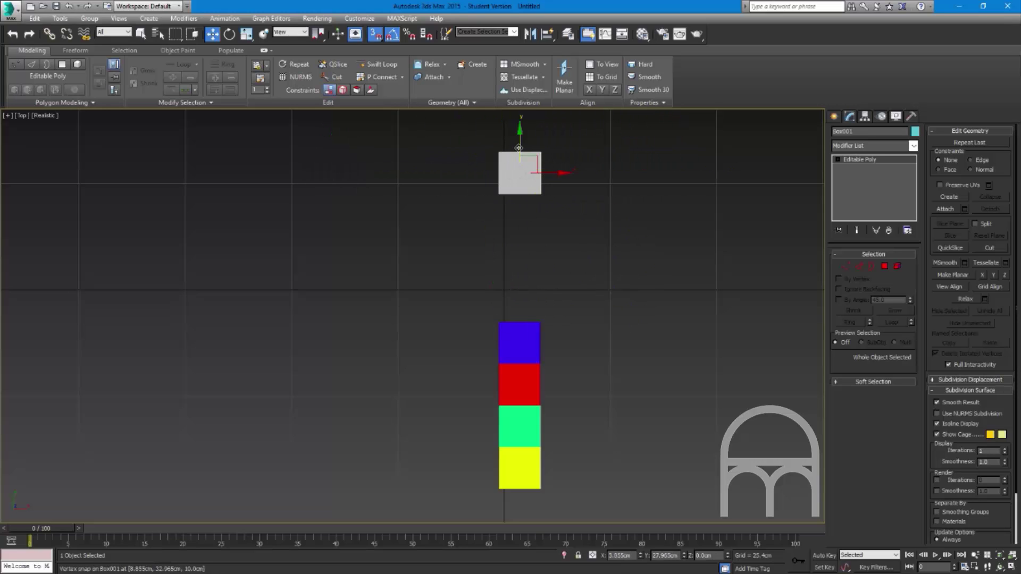
{"action": "left_click_drag", "start_coordinate": [519, 147], "coordinate": [503, 488]}
{"action": "middle_click_drag", "start_coordinate": [502, 488], "coordinate": [558, 371], "text": "alt"}
{"action": "scroll", "coordinate": [523, 396], "scroll_direction": "down", "scroll_amount": 4}
{"action": "scroll", "coordinate": [540, 401], "scroll_direction": "up", "scroll_amount": 6}
{"action": "middle_click_drag", "start_coordinate": [497, 413], "coordinate": [397, 416], "text": "alt"}
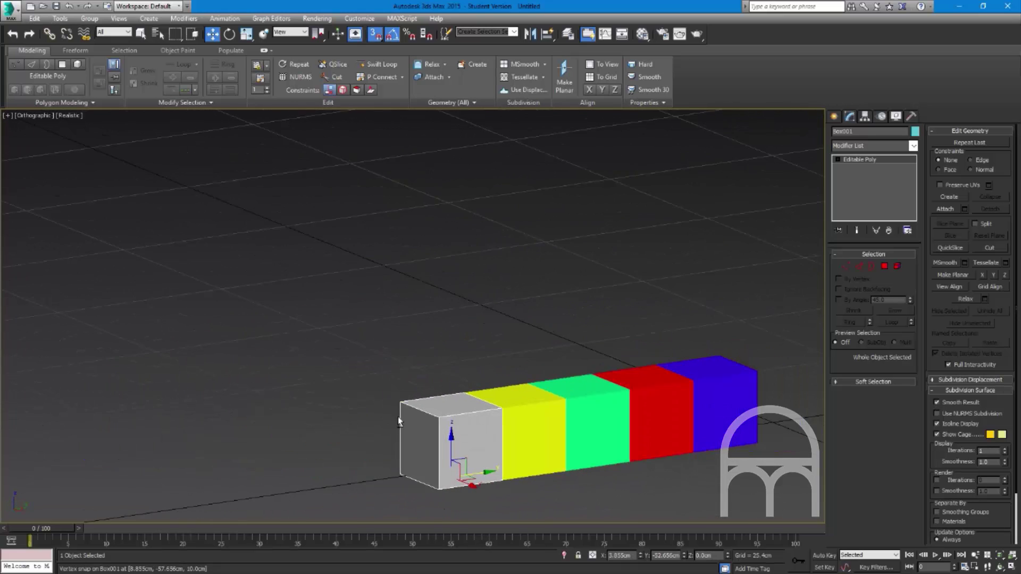
Step: Undo the grey cube's axis-constrained moves until it sits beside the blue cube again
{"action": "scroll", "coordinate": [399, 417], "scroll_direction": "down", "scroll_amount": 1}
{"action": "left_click_drag", "start_coordinate": [435, 417], "coordinate": [499, 425]}
{"action": "left_click_drag", "start_coordinate": [593, 413], "coordinate": [591, 413]}
{"action": "scroll", "coordinate": [594, 413], "scroll_direction": "down", "scroll_amount": 5}
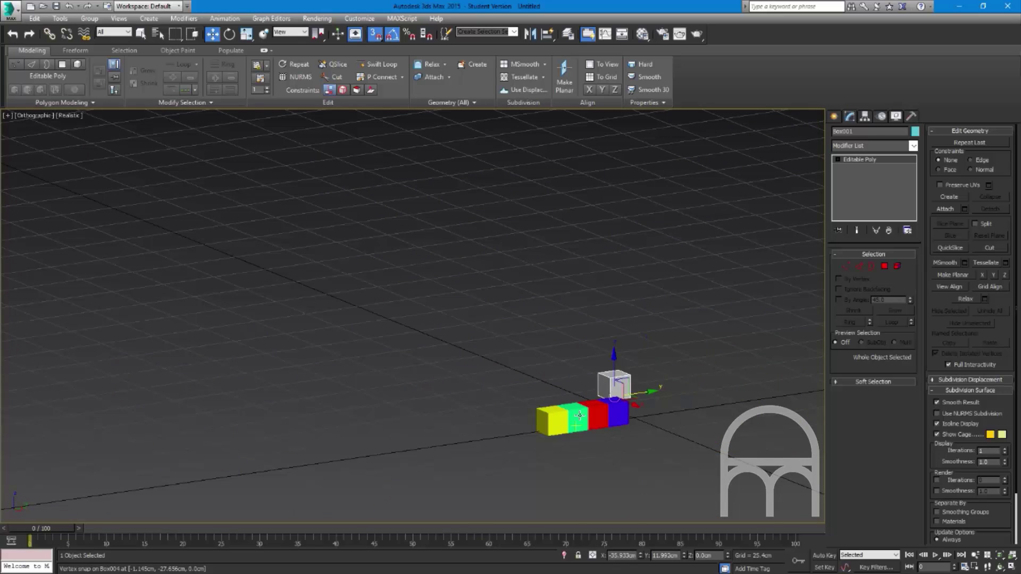
{"action": "middle_click_drag", "start_coordinate": [591, 412], "coordinate": [721, 429], "text": "alt"}
{"action": "left_click_drag", "start_coordinate": [722, 428], "coordinate": [733, 421]}
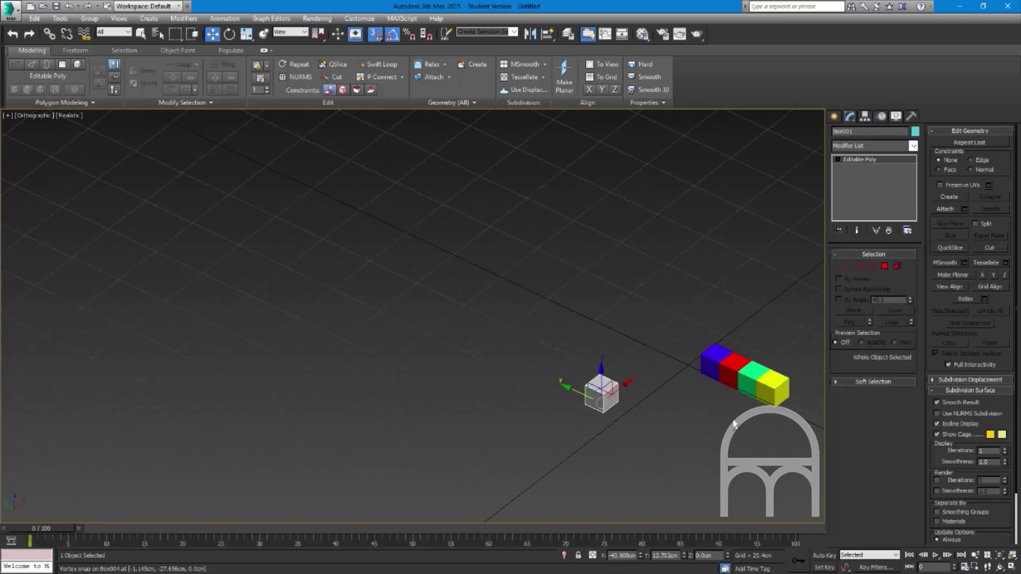
{"action": "key", "text": "ctrl+z"}
{"action": "middle_click_drag", "start_coordinate": [733, 423], "coordinate": [582, 364], "text": "alt"}
{"action": "left_click", "coordinate": [573, 358]}
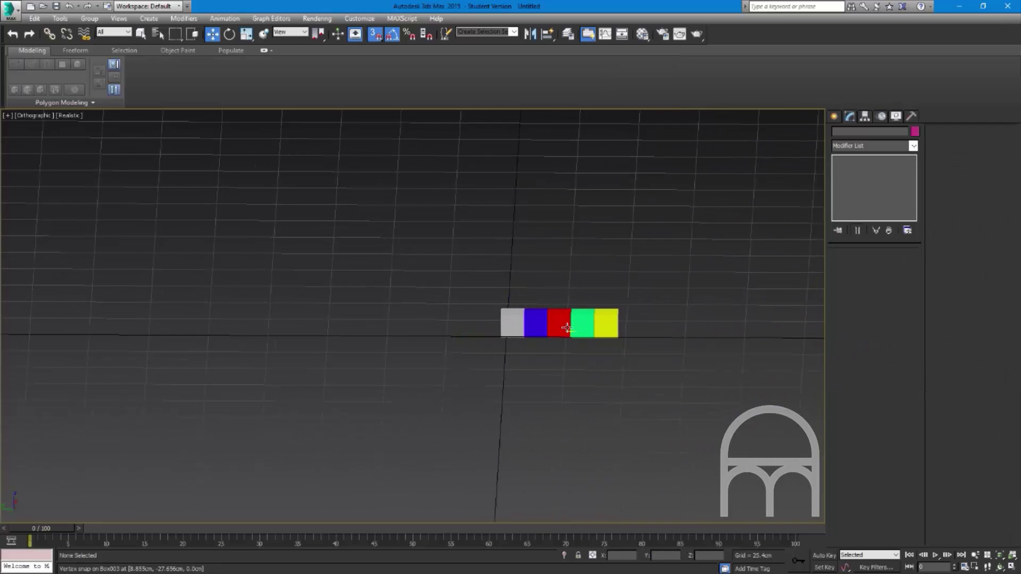
Step: Undo the vertex-snapped moves that joined the grey, blue, yellow and green cubes into a row
{"action": "key", "text": "ctrl+z"}
{"action": "key", "text": "ctrl+z"}
{"action": "key", "text": "ctrl+z"}
{"action": "key", "text": "ctrl+z"}
{"action": "key", "text": "ctrl+z"}
{"action": "key", "text": "ctrl+z"}
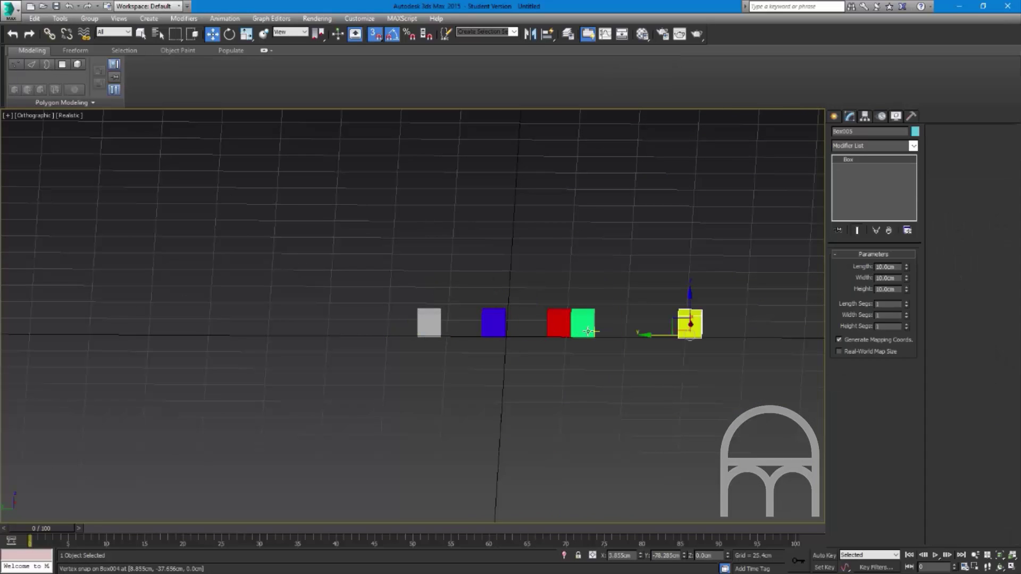
{"action": "key", "text": "ctrl+z"}
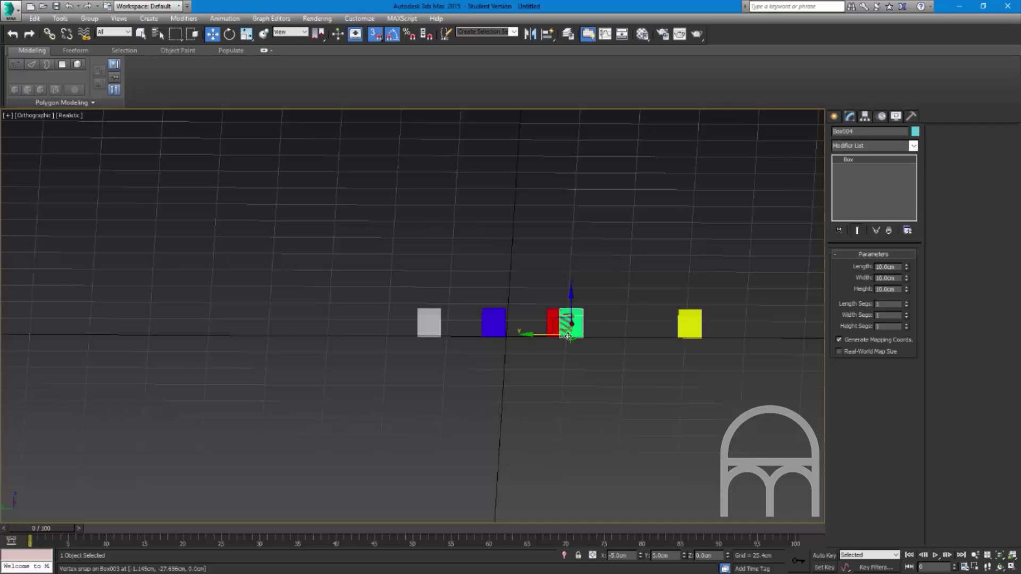
Step: Turn off the 3D snaps toggle and move the green cube along Y to between the red and yellow cubes
{"action": "left_click", "coordinate": [556, 339]}
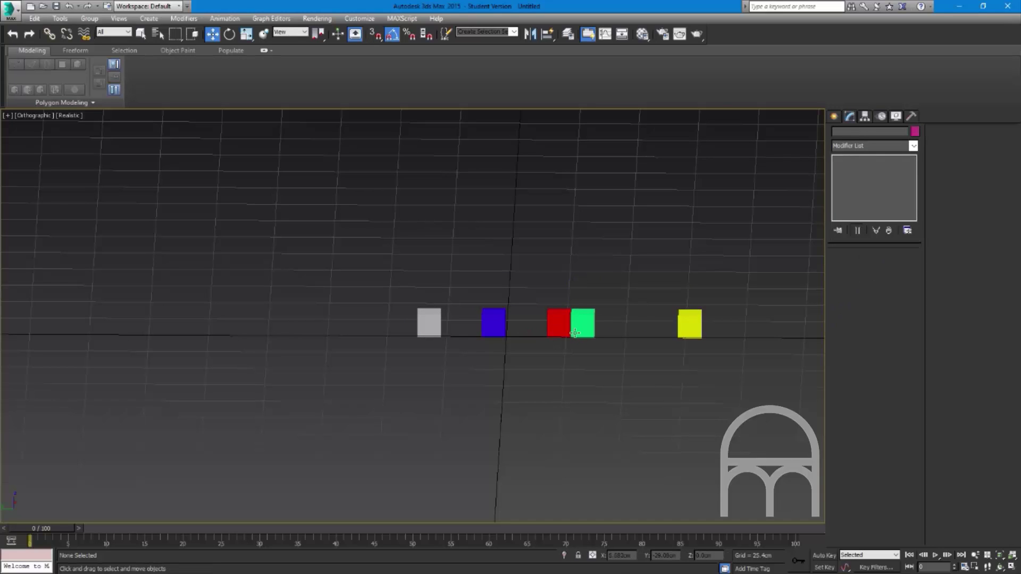
{"action": "left_click", "coordinate": [575, 333]}
{"action": "left_click_drag", "start_coordinate": [553, 336], "coordinate": [588, 361]}
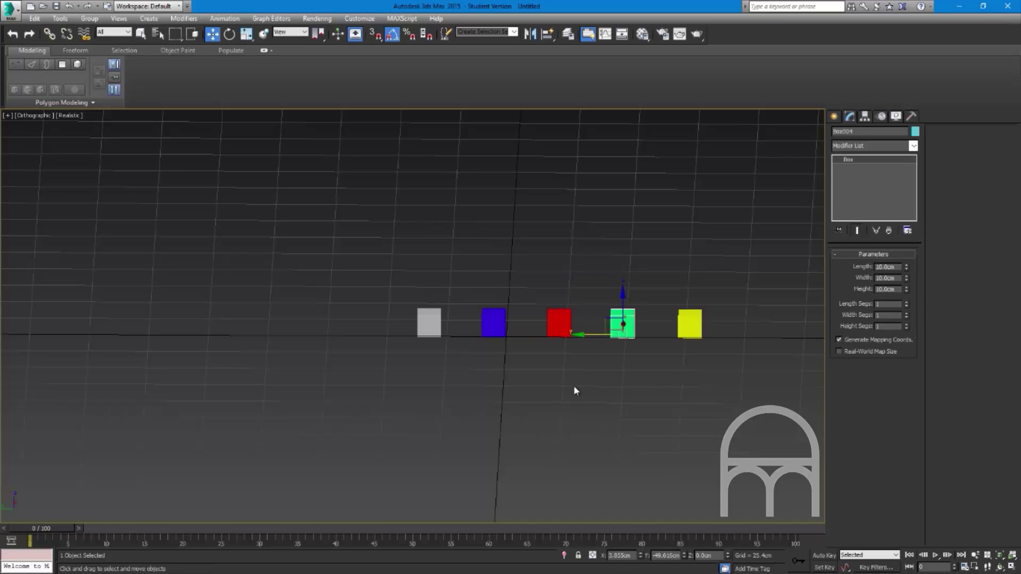
Step: Return to the Perspective view, select the green cube and convert it to an Editable Poly
{"action": "key", "text": "p"}
{"action": "scroll", "coordinate": [583, 379], "scroll_direction": "down", "scroll_amount": 5}
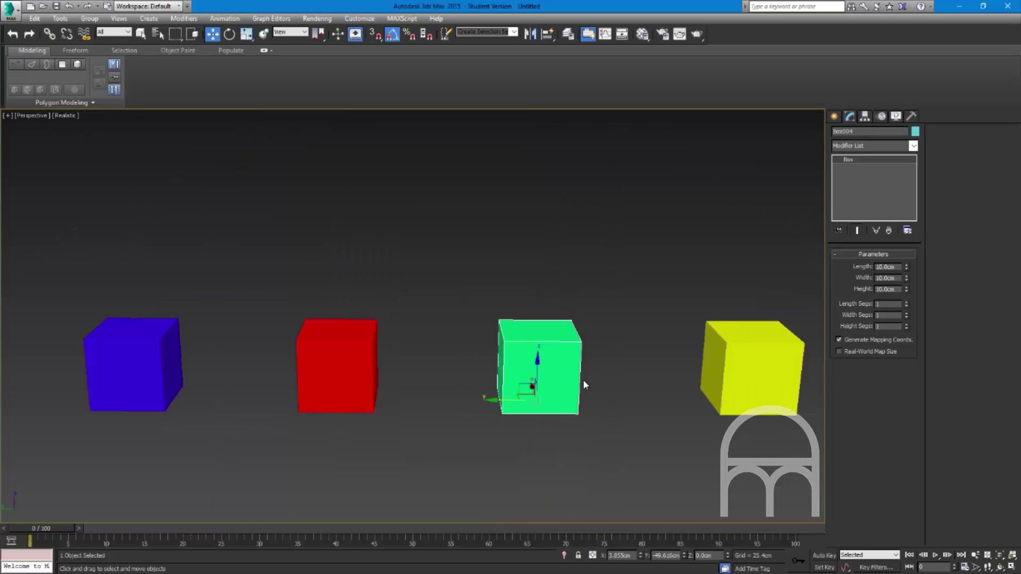
{"action": "scroll", "coordinate": [583, 378], "scroll_direction": "down", "scroll_amount": 4}
{"action": "middle_click_drag", "start_coordinate": [582, 379], "coordinate": [524, 385], "text": "alt"}
{"action": "scroll", "coordinate": [524, 385], "scroll_direction": "up", "scroll_amount": 4}
{"action": "scroll", "coordinate": [615, 365], "scroll_direction": "down", "scroll_amount": 1}
{"action": "middle_click_drag", "start_coordinate": [599, 369], "coordinate": [516, 384]}
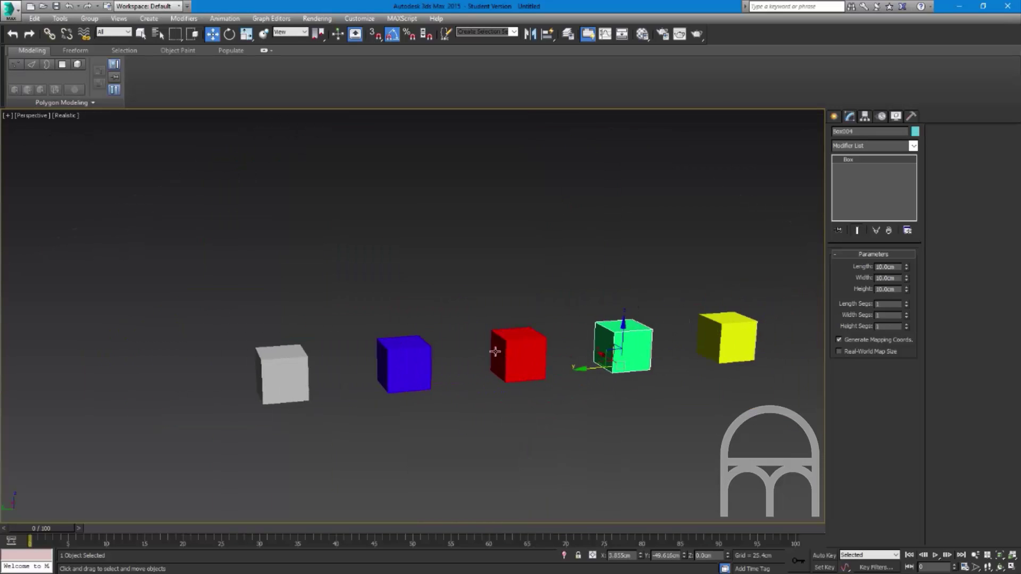
{"action": "left_click", "coordinate": [706, 325]}
{"action": "middle_click_drag", "start_coordinate": [706, 324], "coordinate": [626, 292]}
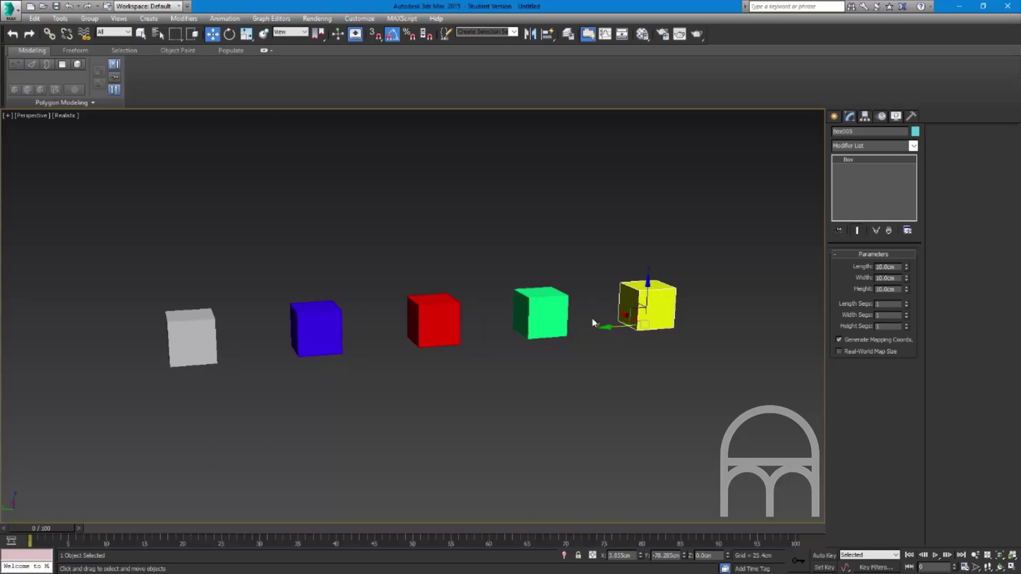
{"action": "left_click", "coordinate": [611, 297]}
{"action": "left_click", "coordinate": [566, 298]}
{"action": "right_click", "coordinate": [567, 298]}
{"action": "mouse_move", "coordinate": [612, 402]}
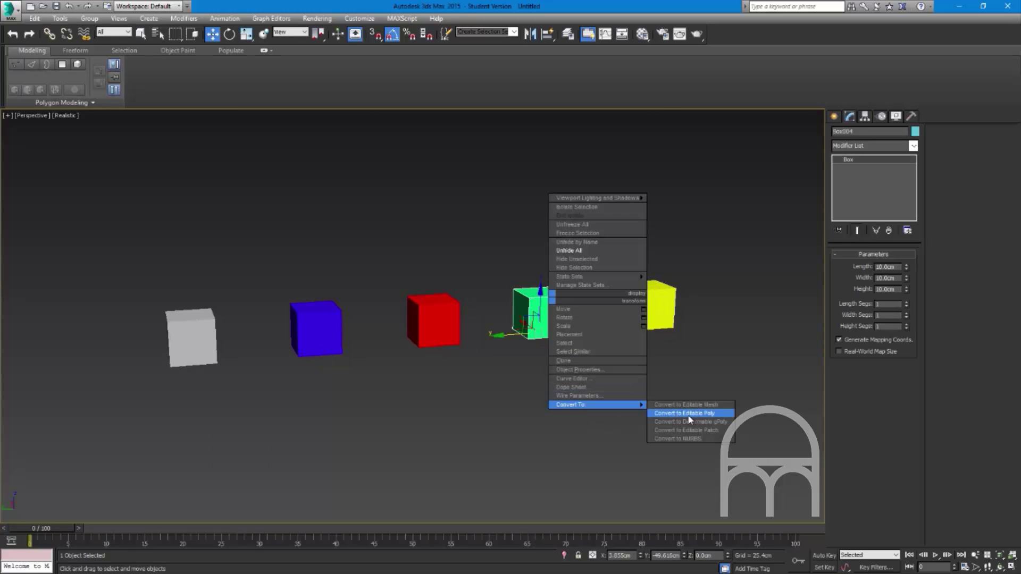
{"action": "left_click", "coordinate": [665, 413]}
Step: Select the green cube's front face at polygon level and try an Inset on it
{"action": "key", "text": "4"}
{"action": "left_click", "coordinate": [540, 308]}
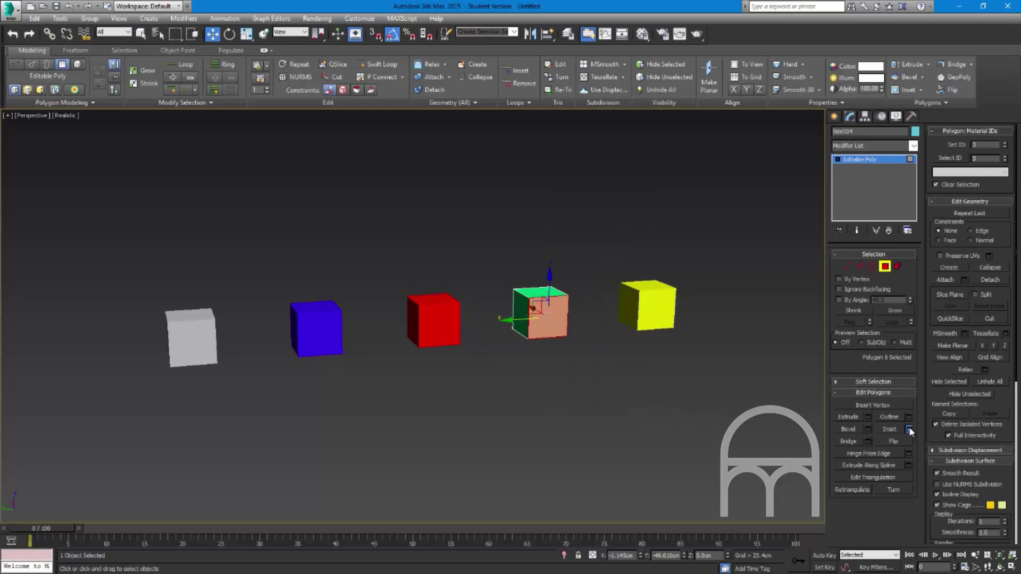
{"action": "left_click", "coordinate": [908, 429]}
{"action": "left_click_drag", "start_coordinate": [420, 337], "coordinate": [401, 302]}
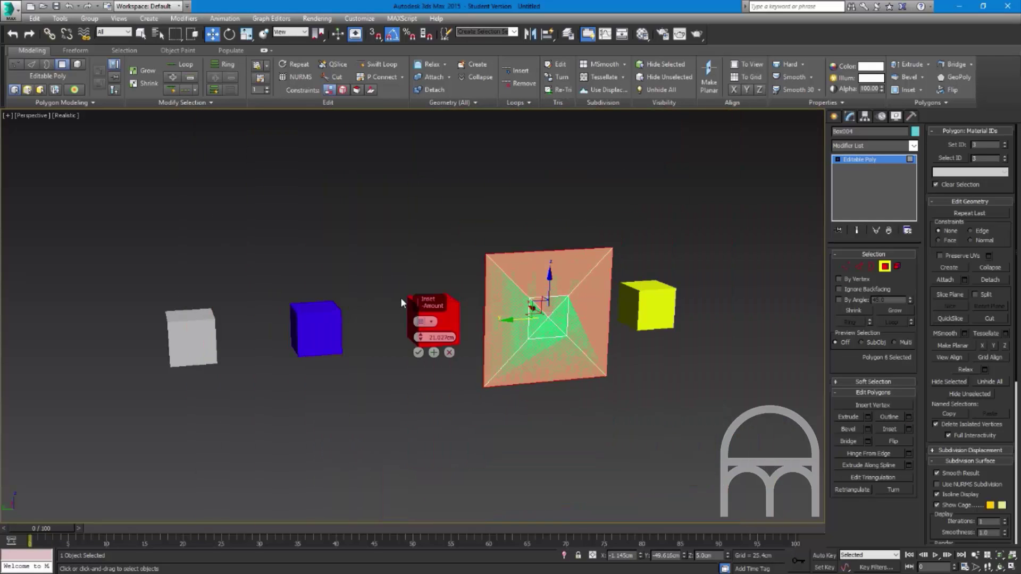
{"action": "right_click", "coordinate": [418, 336]}
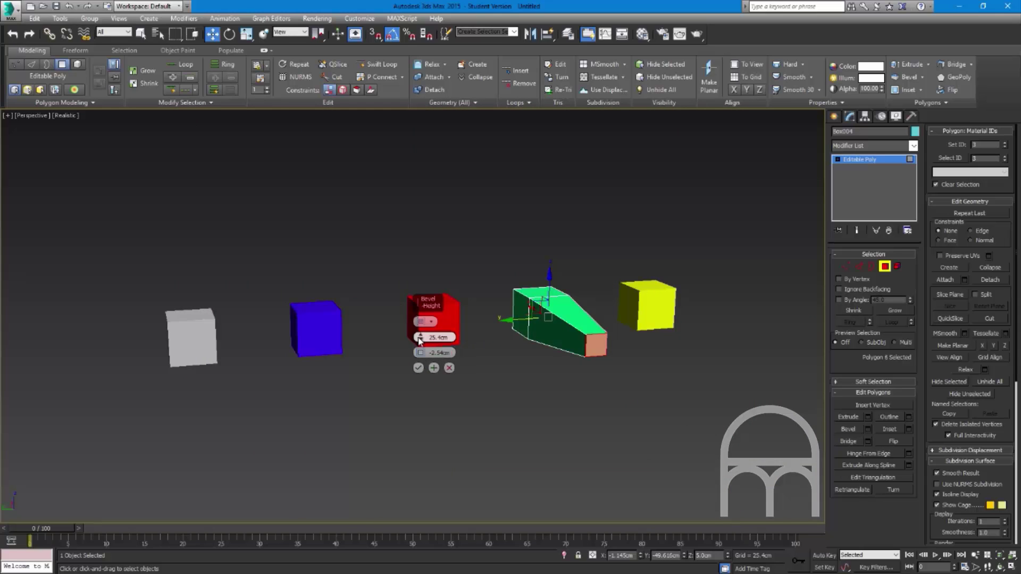
Step: Bevel the face inward at 0 cm height with a -2.54 cm outline, extend it about 59 cm with zero outline, and leave polygon level
{"action": "right_click", "coordinate": [419, 338]}
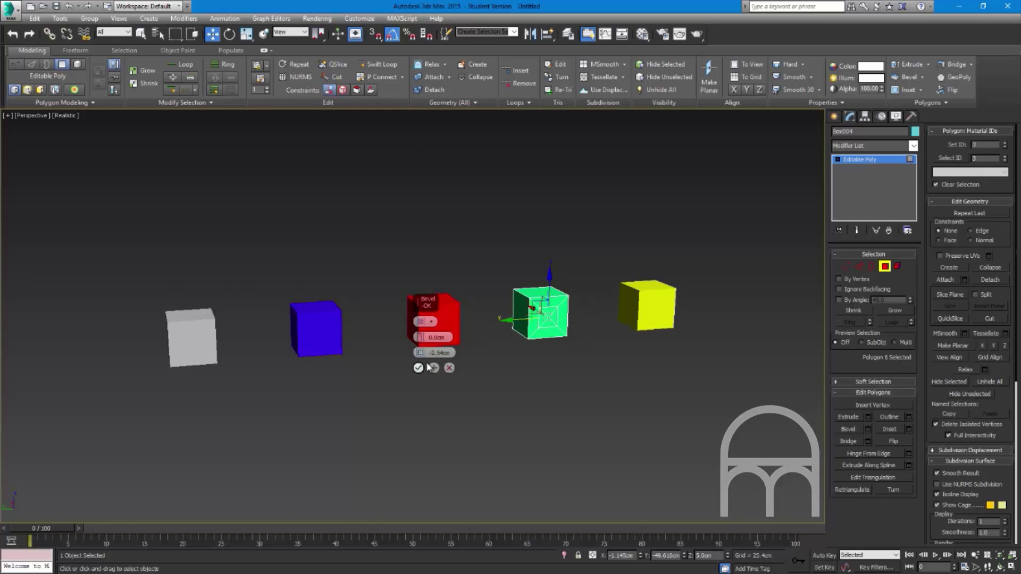
{"action": "left_click_drag", "start_coordinate": [420, 337], "coordinate": [405, 221]}
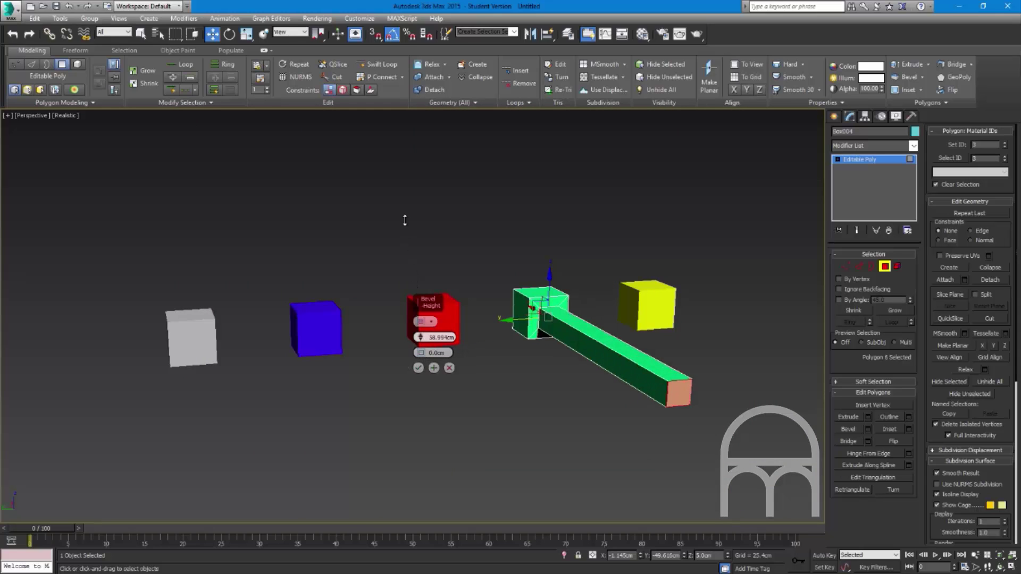
{"action": "left_click", "coordinate": [418, 368]}
{"action": "left_click", "coordinate": [884, 267]}
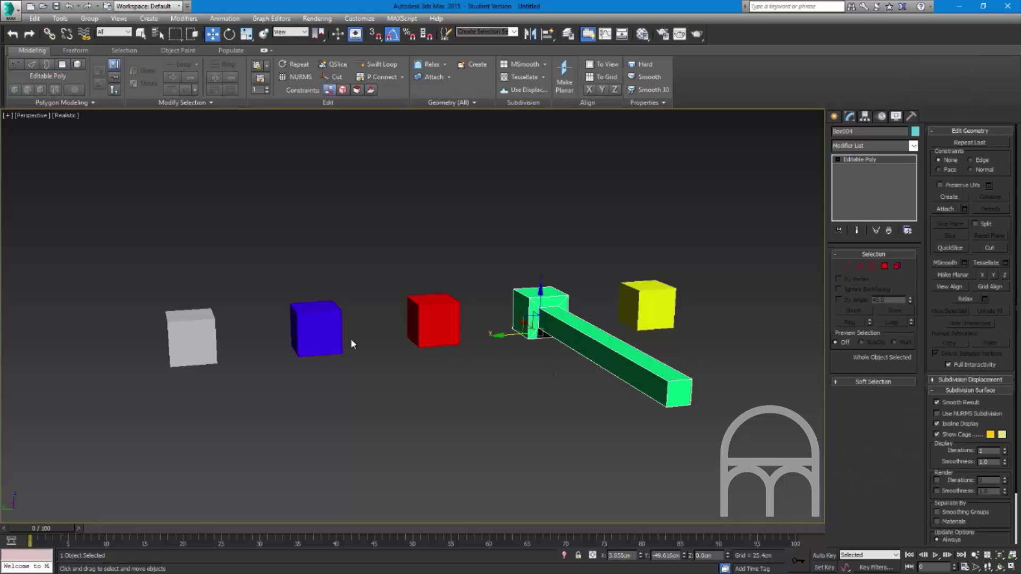
Step: Convert the blue cube to an Editable Poly and select its front face at polygon level
{"action": "left_click", "coordinate": [327, 337]}
{"action": "right_click", "coordinate": [329, 326]}
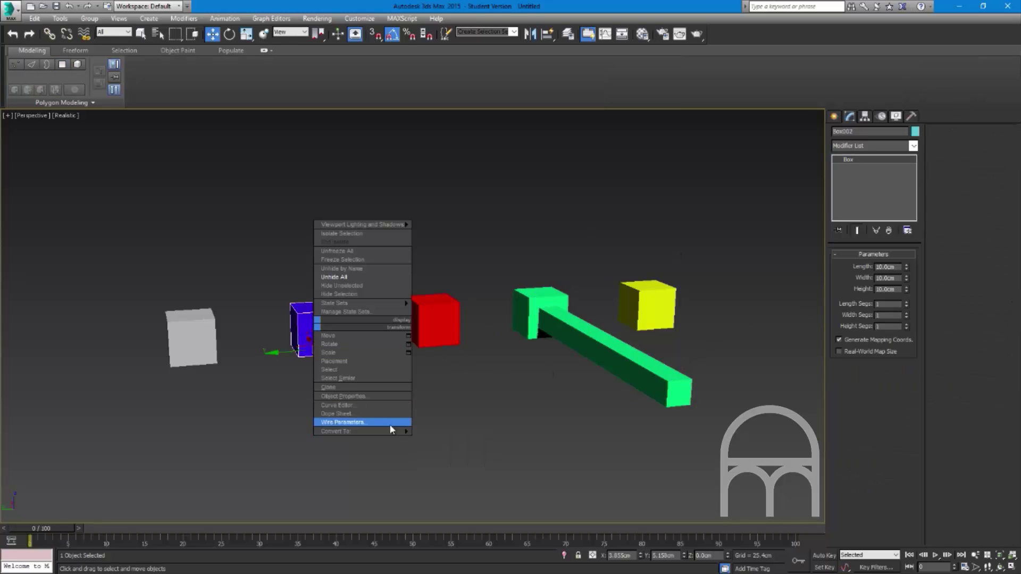
{"action": "mouse_move", "coordinate": [383, 431]}
{"action": "left_click", "coordinate": [447, 440]}
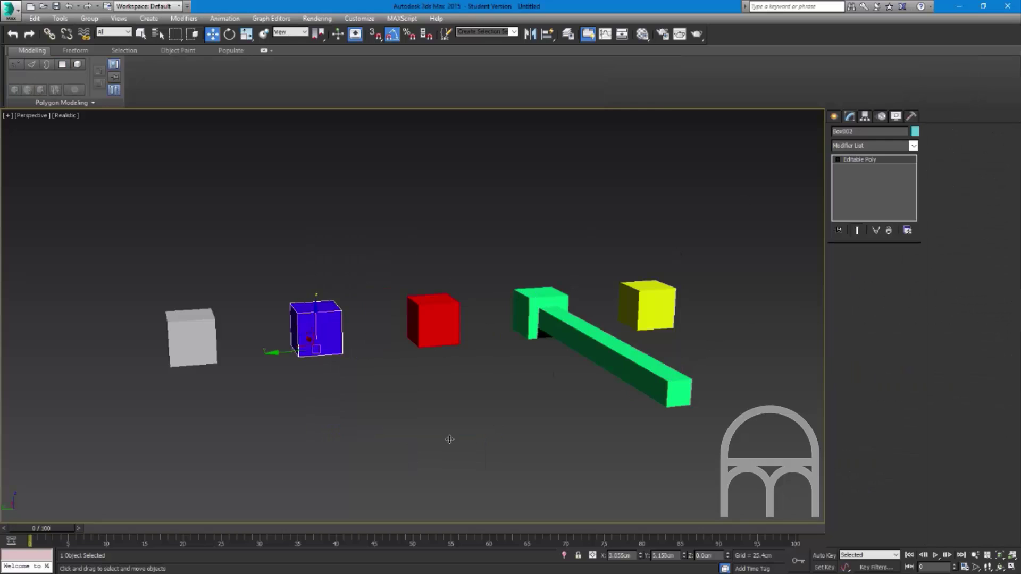
{"action": "right_click", "coordinate": [325, 328]}
{"action": "left_click", "coordinate": [304, 279]}
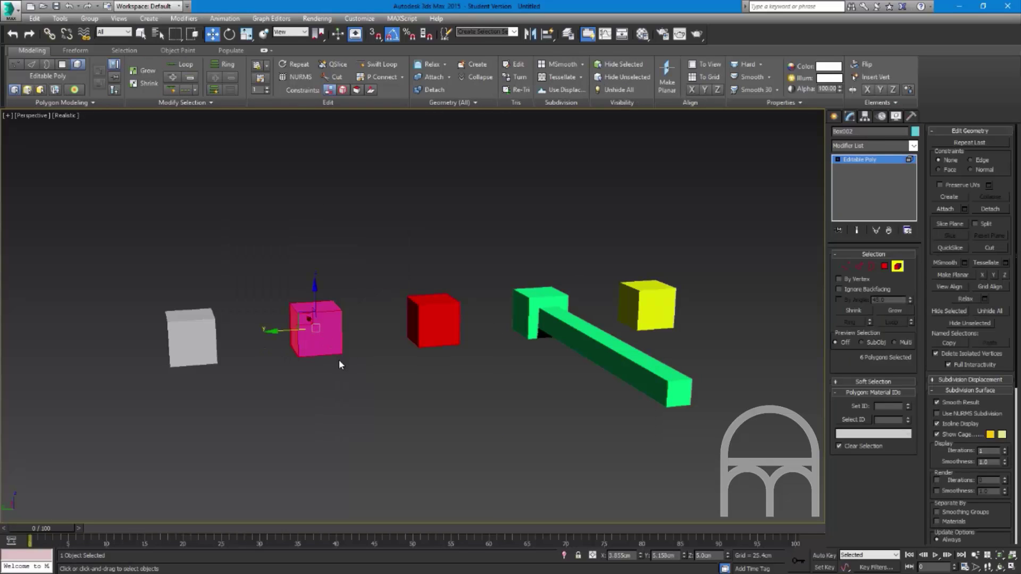
{"action": "left_click", "coordinate": [321, 334]}
{"action": "left_click", "coordinate": [329, 337]}
Step: Bevel the blue cube's front face at 0 cm height with a -2.54 cm outline, then extend it about 29 cm with zero outline
{"action": "key", "text": "ctrl+shift+b"}
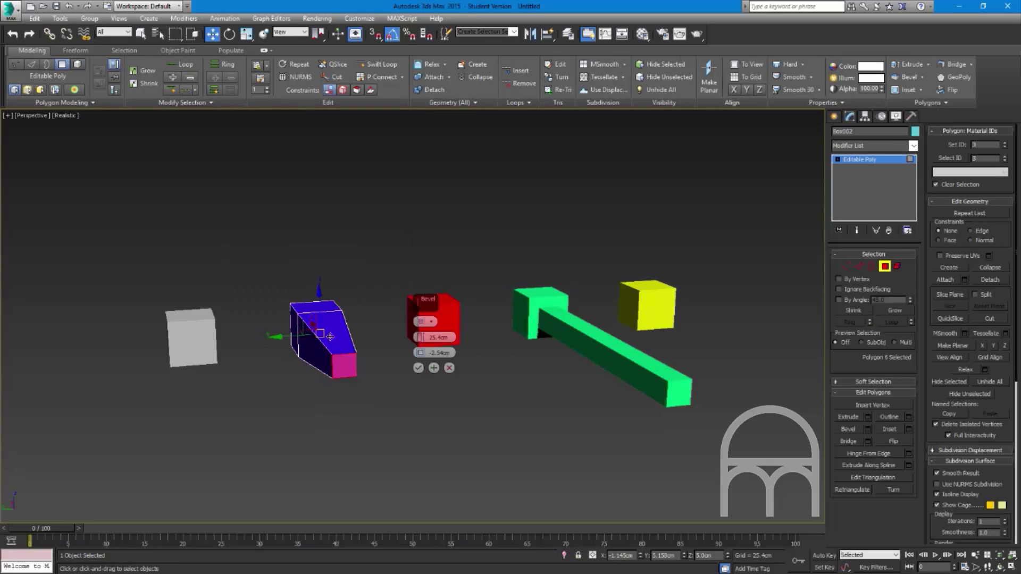
{"action": "left_click", "coordinate": [302, 343]}
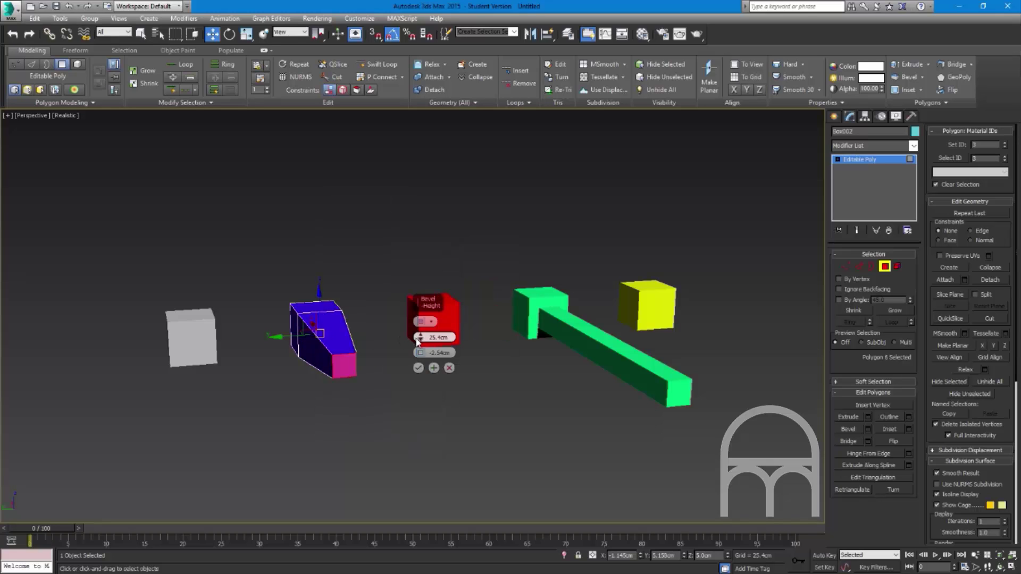
{"action": "right_click", "coordinate": [418, 340]}
{"action": "left_click_drag", "start_coordinate": [419, 353], "coordinate": [403, 304]}
{"action": "right_click", "coordinate": [420, 353]}
{"action": "left_click", "coordinate": [419, 368]}
Step: Try to match the blue beam's length to the green beam by eye by moving its end face, and undo the move
{"action": "middle_click_drag", "start_coordinate": [425, 367], "coordinate": [595, 356], "text": "alt"}
{"action": "left_click_drag", "start_coordinate": [401, 344], "coordinate": [471, 297]}
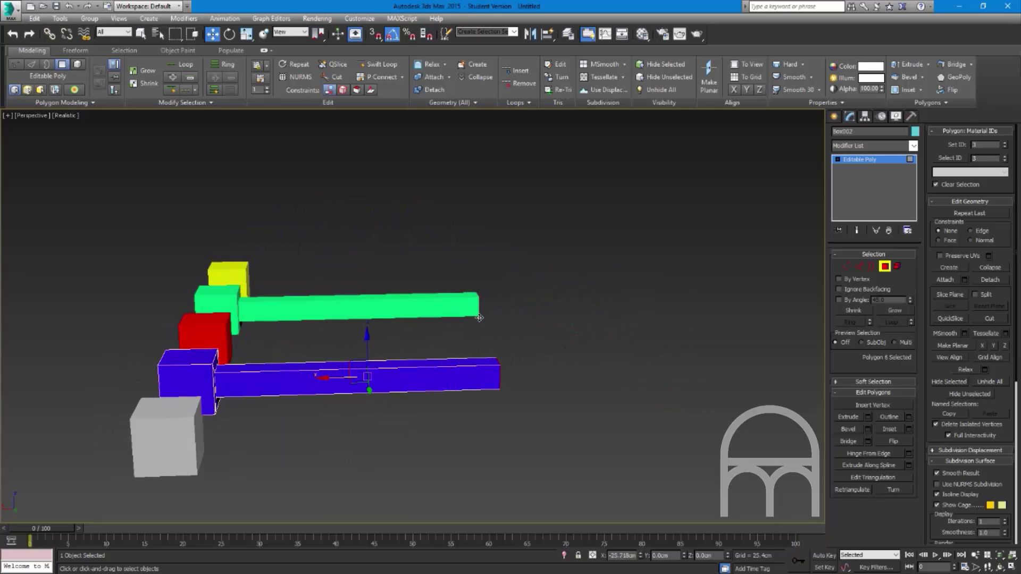
{"action": "key", "text": "ctrl+z"}
Step: Turn on 3D snaps and check the snap types and the Enable Axis Constraints option in the snap settings
{"action": "middle_click_drag", "start_coordinate": [522, 330], "coordinate": [505, 343], "text": "alt"}
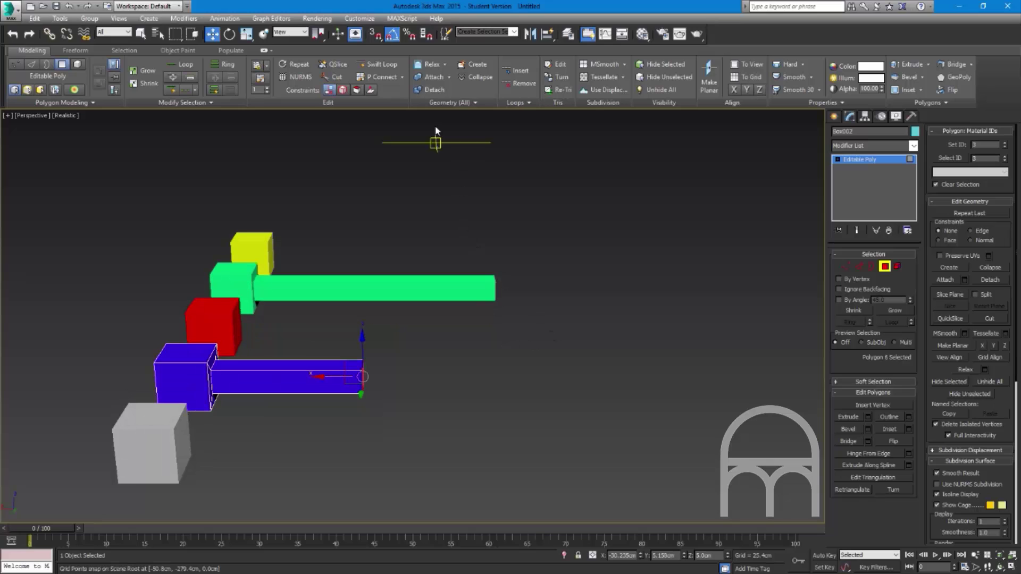
{"action": "right_click", "coordinate": [376, 35]}
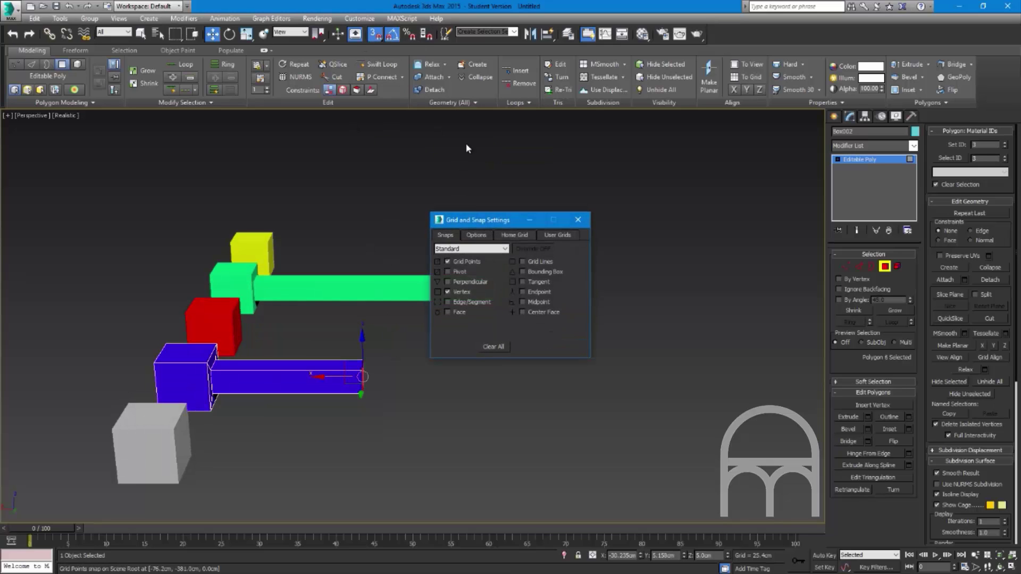
{"action": "left_click", "coordinate": [472, 235]}
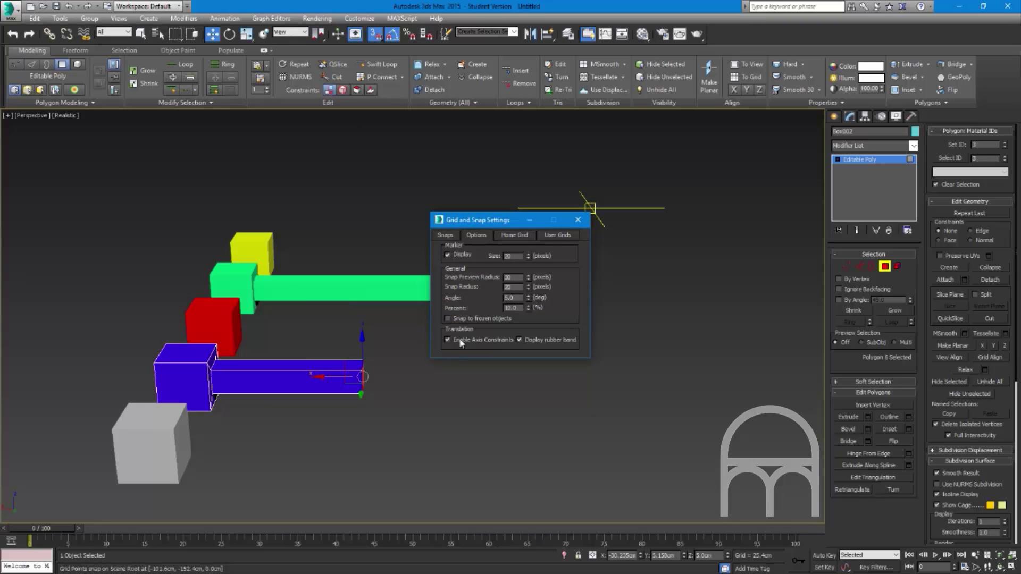
{"action": "left_click", "coordinate": [578, 219]}
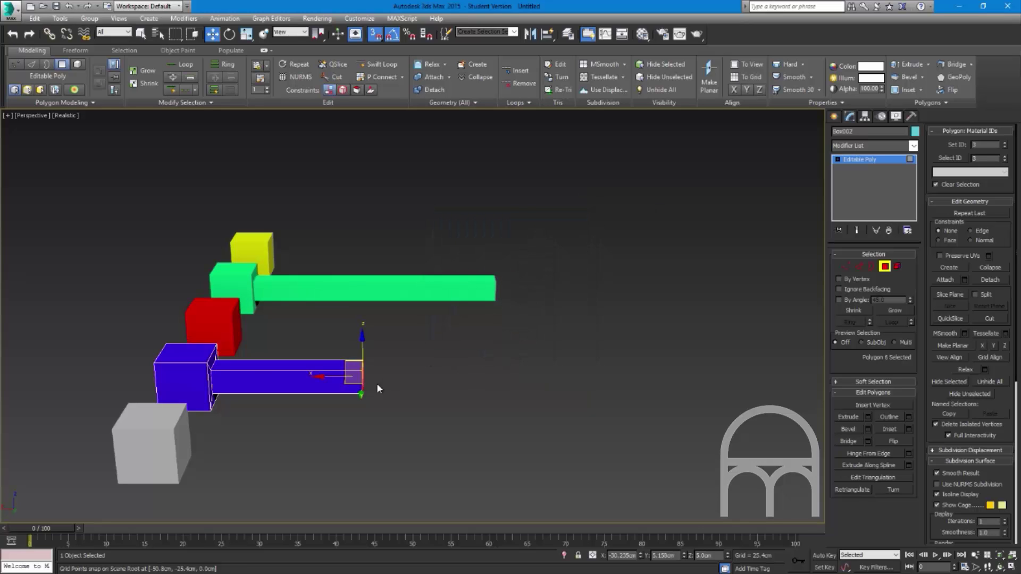
Step: Try to snap the blue beam's end face to the green beam's end in the Perspective view, and undo it
{"action": "left_click_drag", "start_coordinate": [361, 376], "coordinate": [496, 278]}
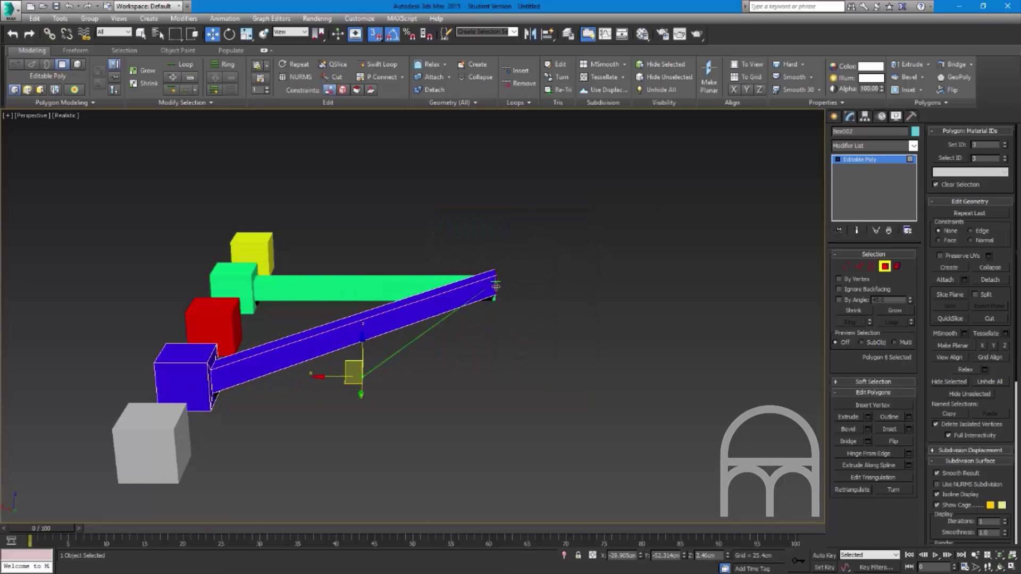
{"action": "middle_click_drag", "start_coordinate": [497, 278], "coordinate": [400, 291], "text": "alt"}
{"action": "key", "text": "ctrl+z"}
Step: Recheck the snap settings, then in the Top view snap the blue beam's end face along X to line up with the green beam's end
{"action": "middle_click_drag", "start_coordinate": [456, 268], "coordinate": [508, 263], "text": "alt"}
{"action": "right_click", "coordinate": [378, 34]}
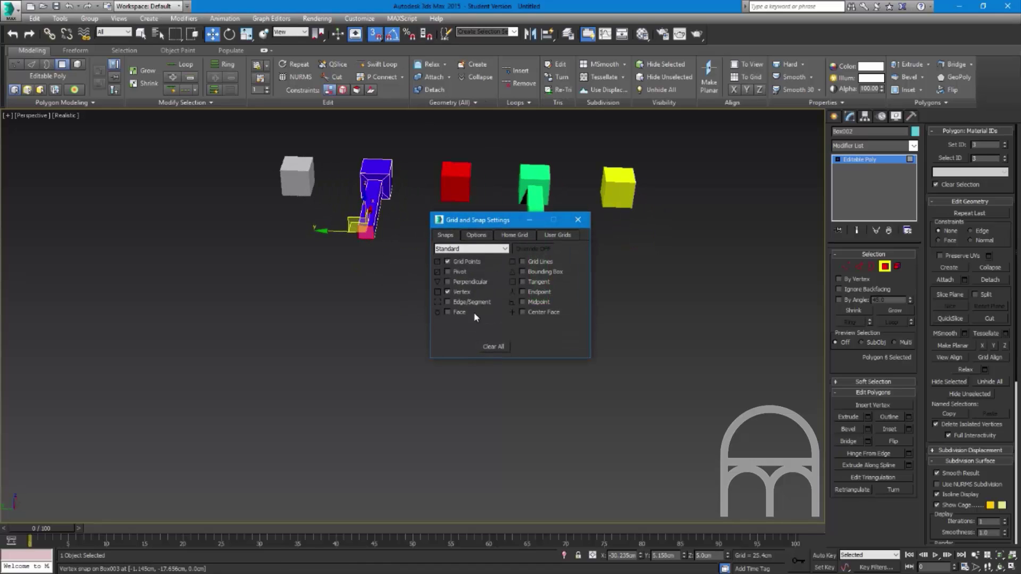
{"action": "left_click", "coordinate": [578, 221]}
{"action": "key", "text": "t"}
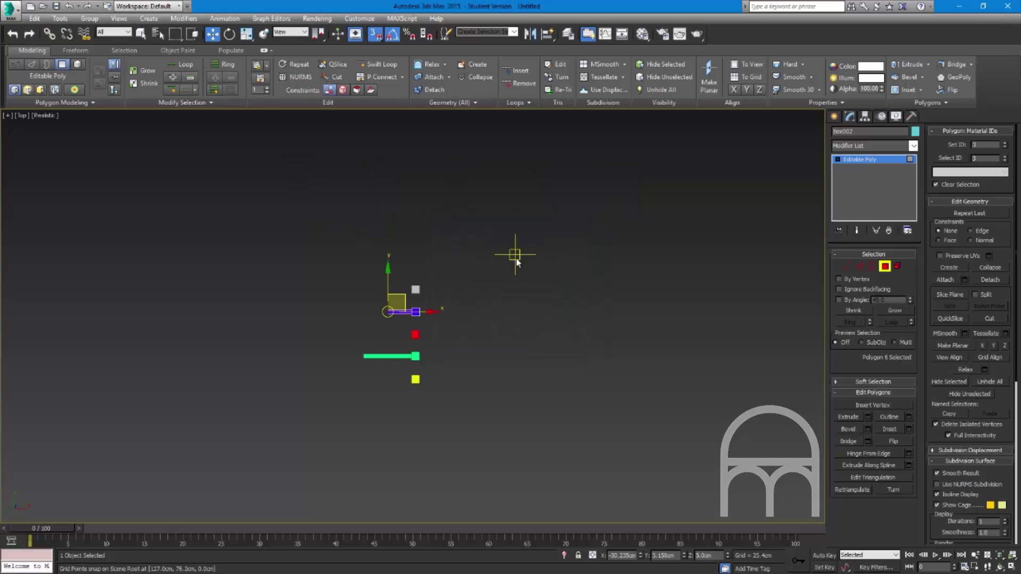
{"action": "key", "text": "z"}
{"action": "scroll", "coordinate": [500, 327], "scroll_direction": "down", "scroll_amount": 6}
{"action": "scroll", "coordinate": [515, 346], "scroll_direction": "down", "scroll_amount": 3}
{"action": "middle_click_drag", "start_coordinate": [515, 346], "coordinate": [480, 199]}
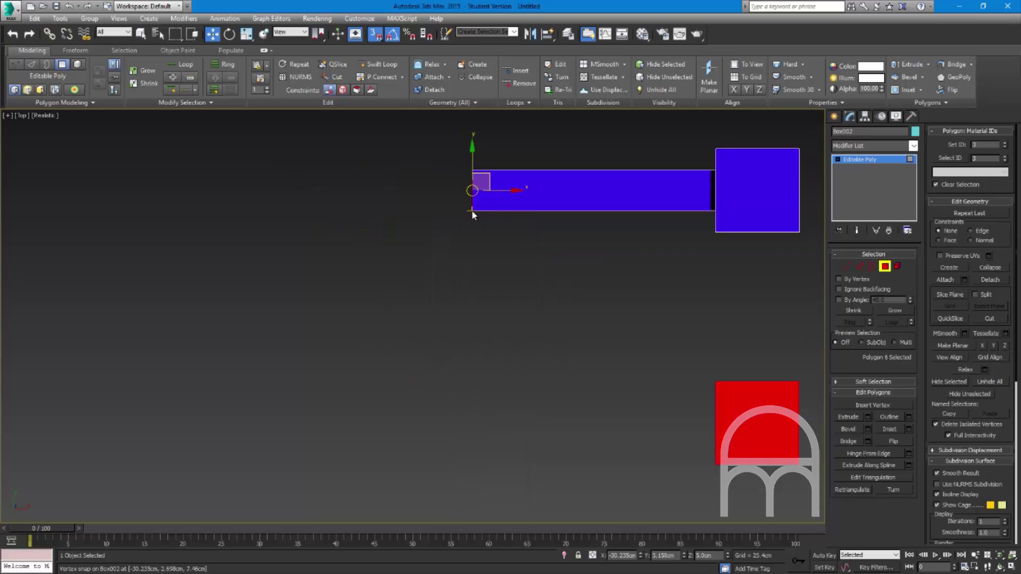
{"action": "left_click_drag", "start_coordinate": [434, 190], "coordinate": [300, 398]}
{"action": "scroll", "coordinate": [372, 323], "scroll_direction": "down", "scroll_amount": 5}
{"action": "scroll", "coordinate": [290, 369], "scroll_direction": "up", "scroll_amount": 5}
{"action": "scroll", "coordinate": [299, 311], "scroll_direction": "down", "scroll_amount": 4}
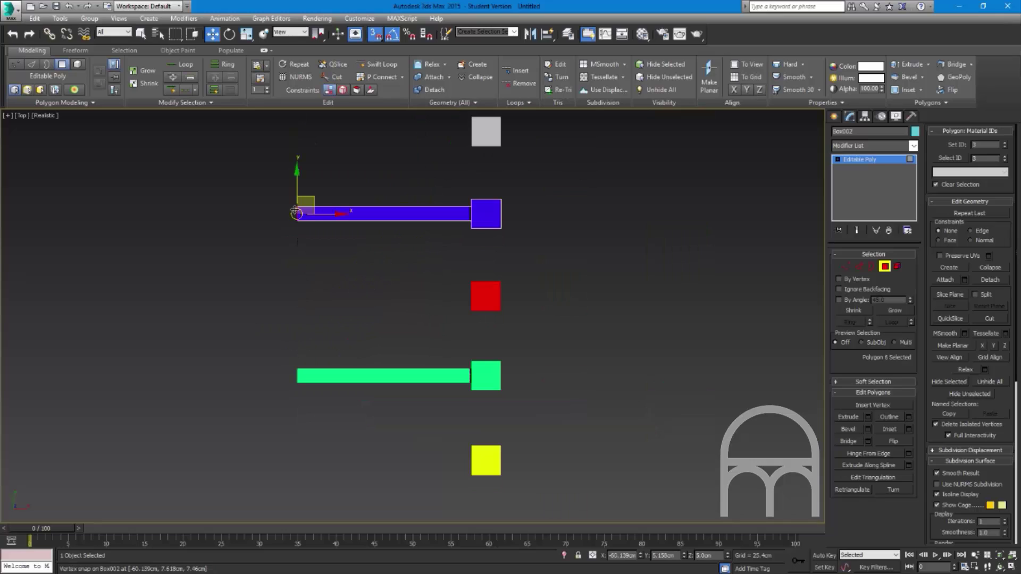
Step: Repeat the X-constrained snap of the blue end face to the green beam's end, then leave polygon level with 3D snaps off
{"action": "left_click_drag", "start_coordinate": [297, 218], "coordinate": [400, 215]}
{"action": "key", "text": "ctrl+z"}
{"action": "left_click_drag", "start_coordinate": [340, 221], "coordinate": [296, 360]}
{"action": "middle_click_drag", "start_coordinate": [298, 353], "coordinate": [535, 210], "text": "alt"}
{"action": "scroll", "coordinate": [490, 225], "scroll_direction": "down", "scroll_amount": 4}
{"action": "left_click", "coordinate": [884, 265]}
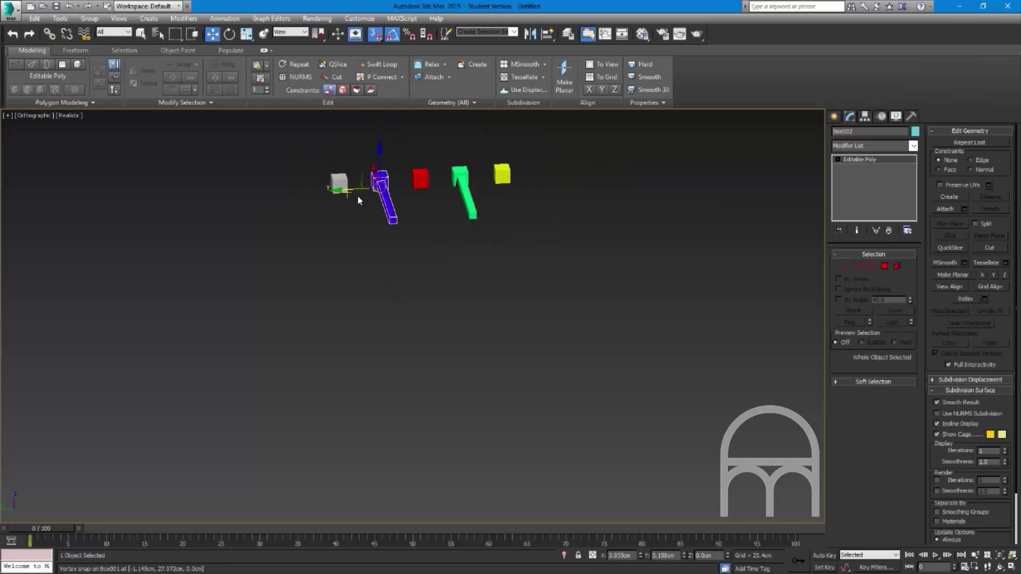
{"action": "key", "text": "s"}
Step: Move the blue object along Y onto the green one to compare their beam ends up close, then undo the changes
{"action": "left_click_drag", "start_coordinate": [360, 187], "coordinate": [429, 172]}
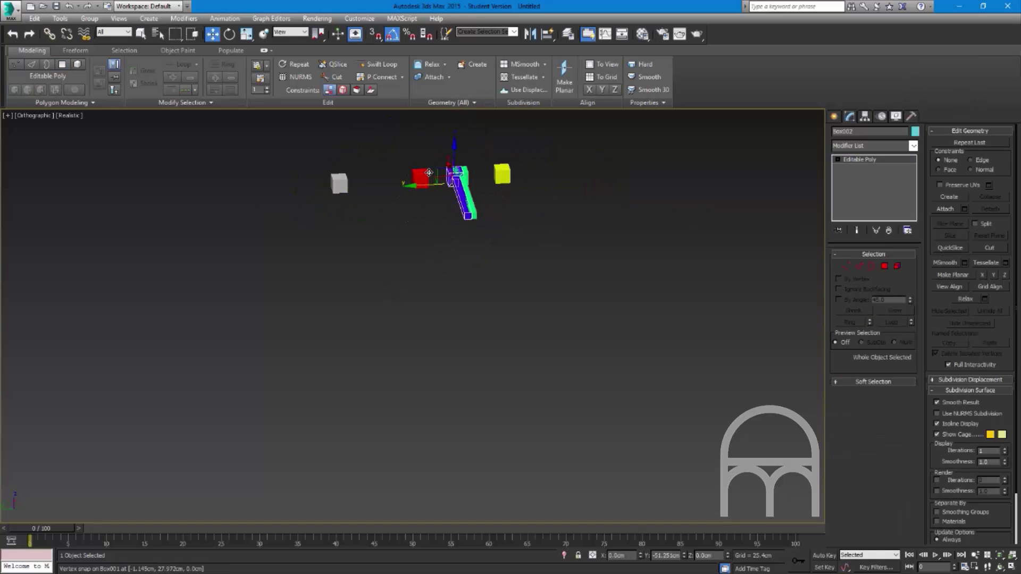
{"action": "scroll", "coordinate": [497, 201], "scroll_direction": "up", "scroll_amount": 6}
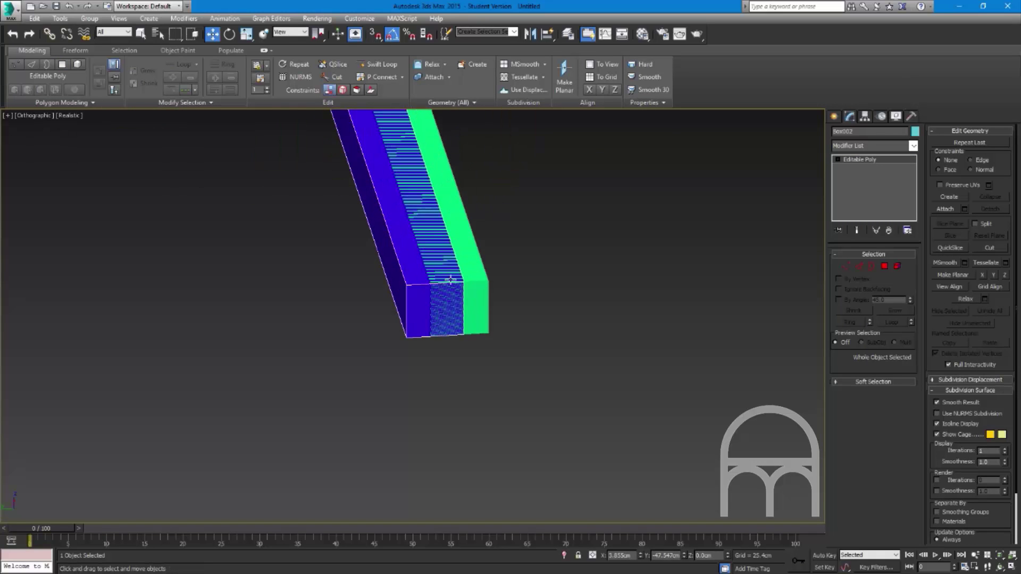
{"action": "scroll", "coordinate": [450, 280], "scroll_direction": "up", "scroll_amount": 2}
{"action": "scroll", "coordinate": [447, 287], "scroll_direction": "down", "scroll_amount": 12}
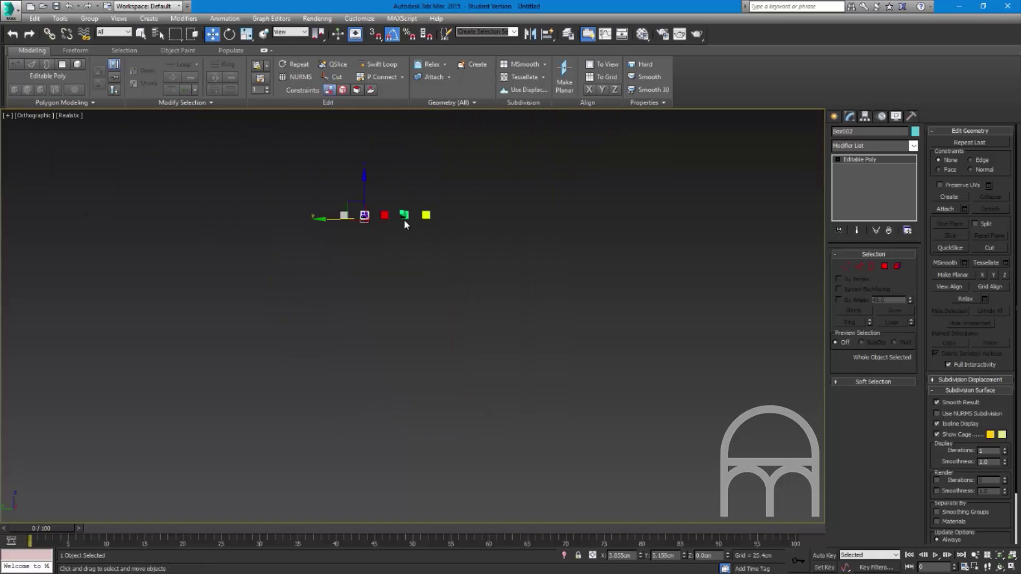
Step: Return to the Perspective view, delete all polygons of the green object's beam, and leave polygon level
{"action": "middle_click_drag", "start_coordinate": [404, 223], "coordinate": [378, 195], "text": "alt"}
{"action": "key", "text": "p"}
{"action": "key", "text": "z"}
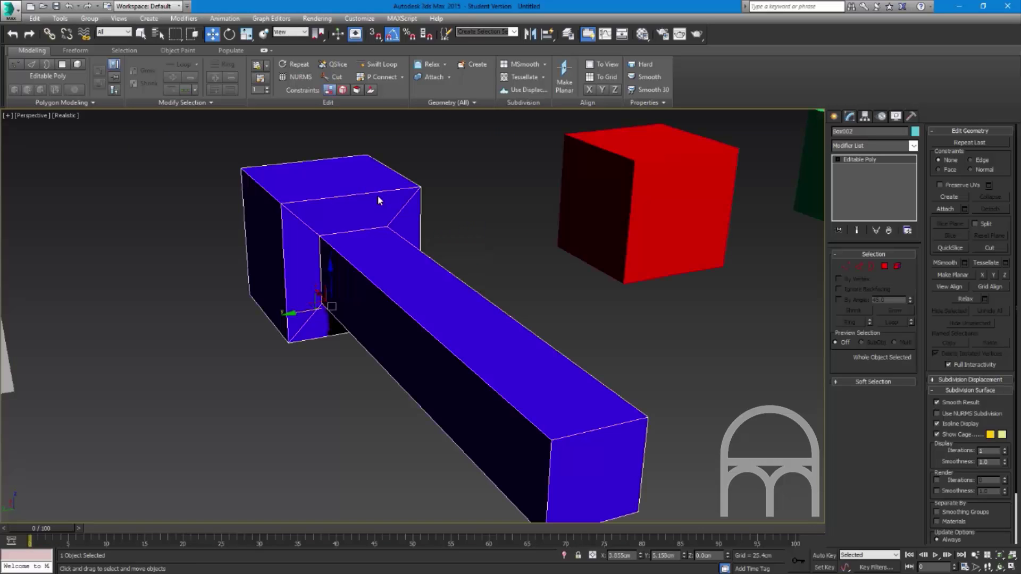
{"action": "scroll", "coordinate": [378, 195], "scroll_direction": "down", "scroll_amount": 8}
{"action": "left_click", "coordinate": [510, 266]}
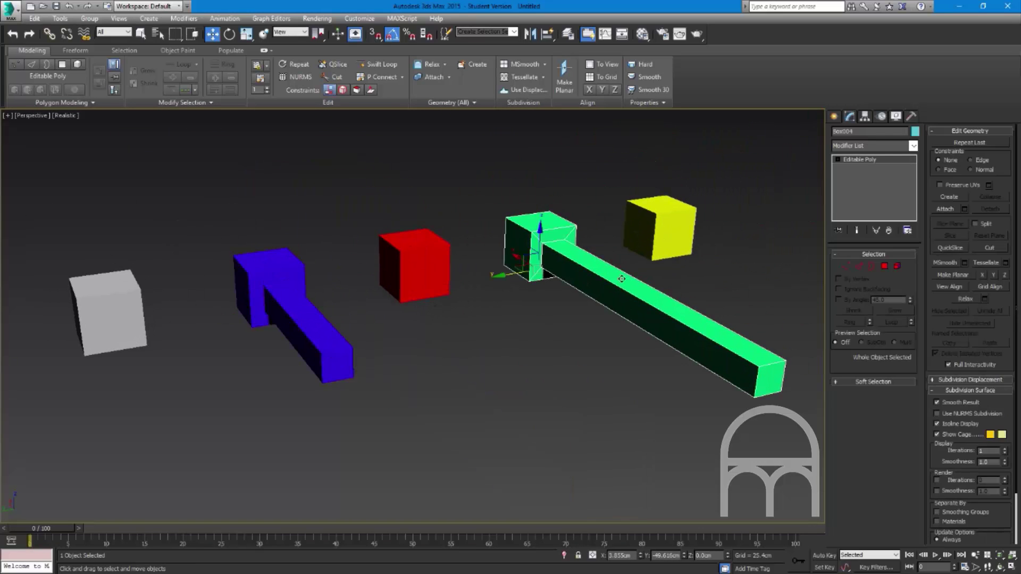
{"action": "key", "text": "4"}
{"action": "left_click_drag", "start_coordinate": [710, 326], "coordinate": [659, 439]}
{"action": "left_click", "coordinate": [769, 378], "text": "ctrl"}
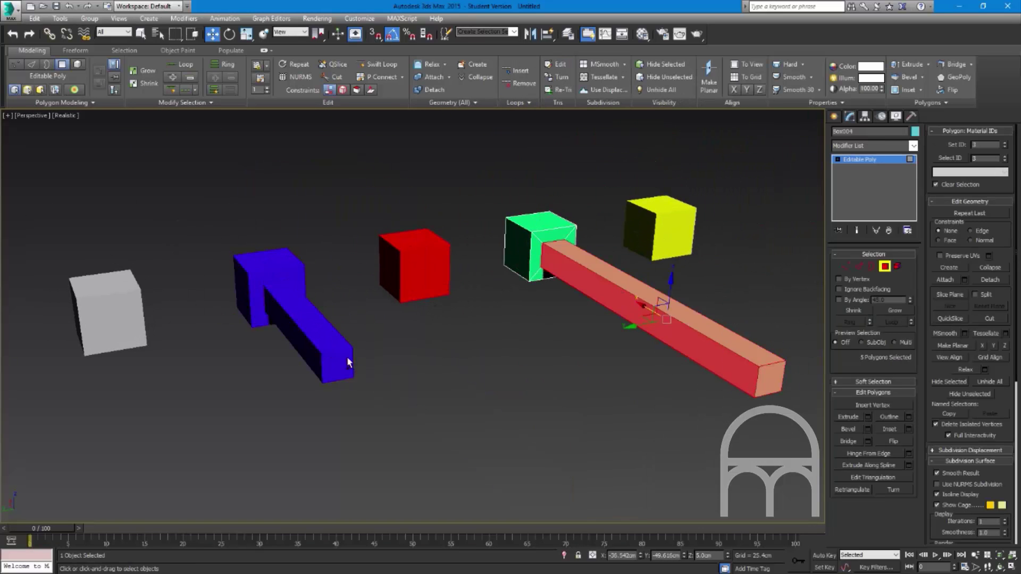
{"action": "key", "text": "Delete"}
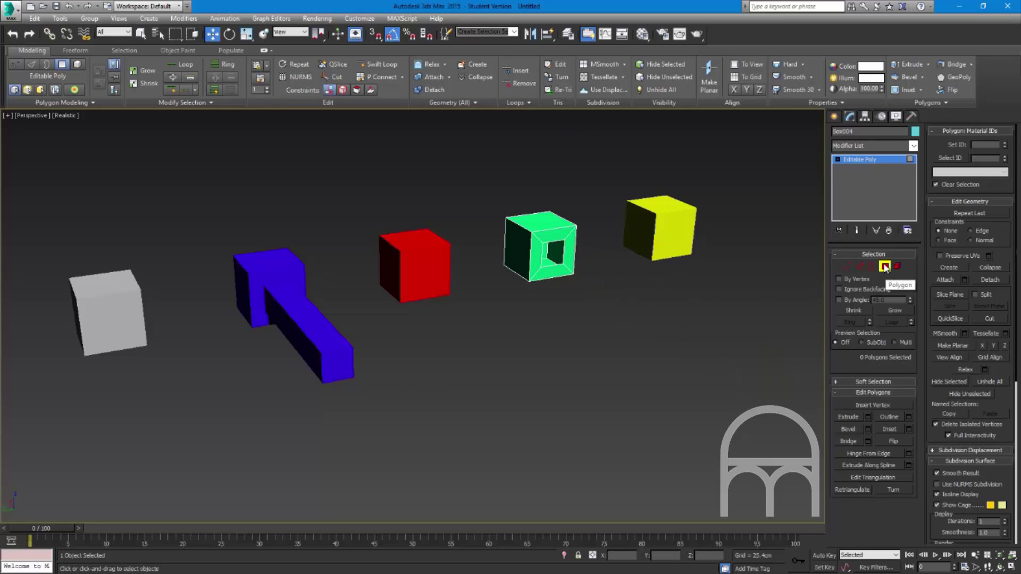
{"action": "left_click", "coordinate": [884, 267]}
Step: Select the blue object's protruding beam polygons at polygon level and delete them
{"action": "left_click", "coordinate": [284, 341]}
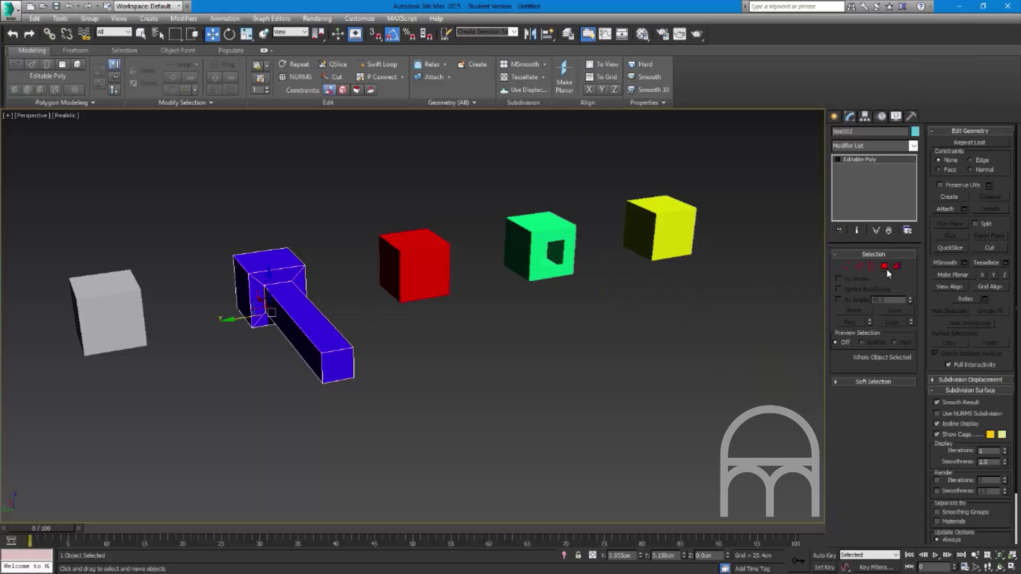
{"action": "left_click", "coordinate": [884, 267]}
{"action": "left_click_drag", "start_coordinate": [423, 337], "coordinate": [276, 421]}
{"action": "key", "text": "Delete"}
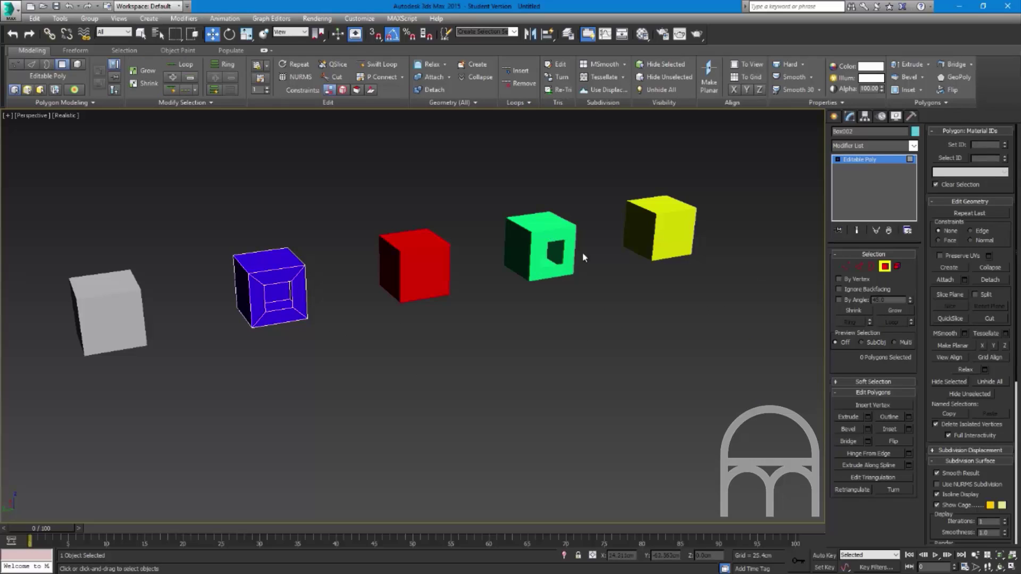
Step: Delete the four remaining frame polygons on the blue cube's front side
{"action": "left_click", "coordinate": [287, 271]}
{"action": "left_click", "coordinate": [301, 277], "text": "shift"}
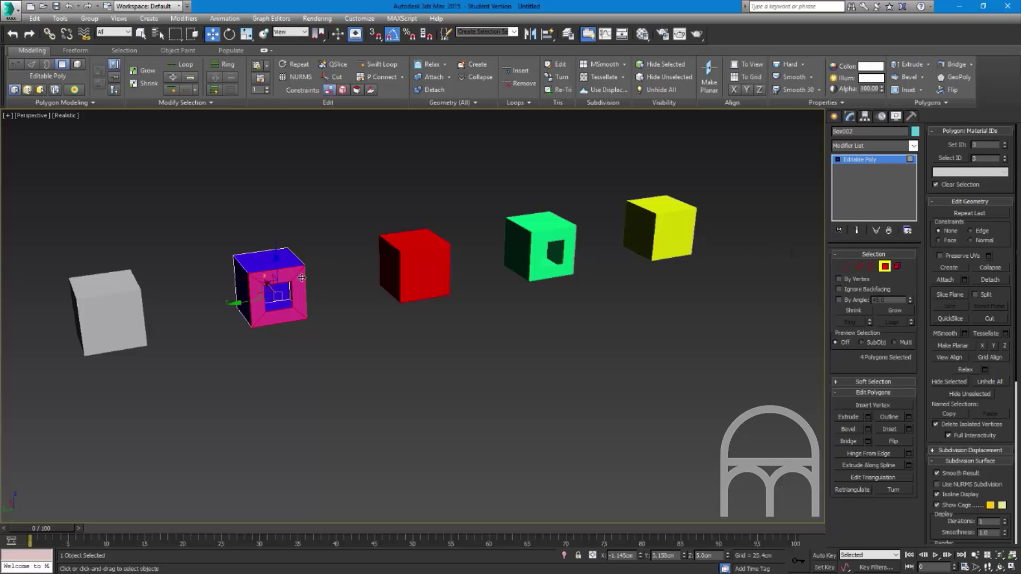
{"action": "key", "text": "Delete"}
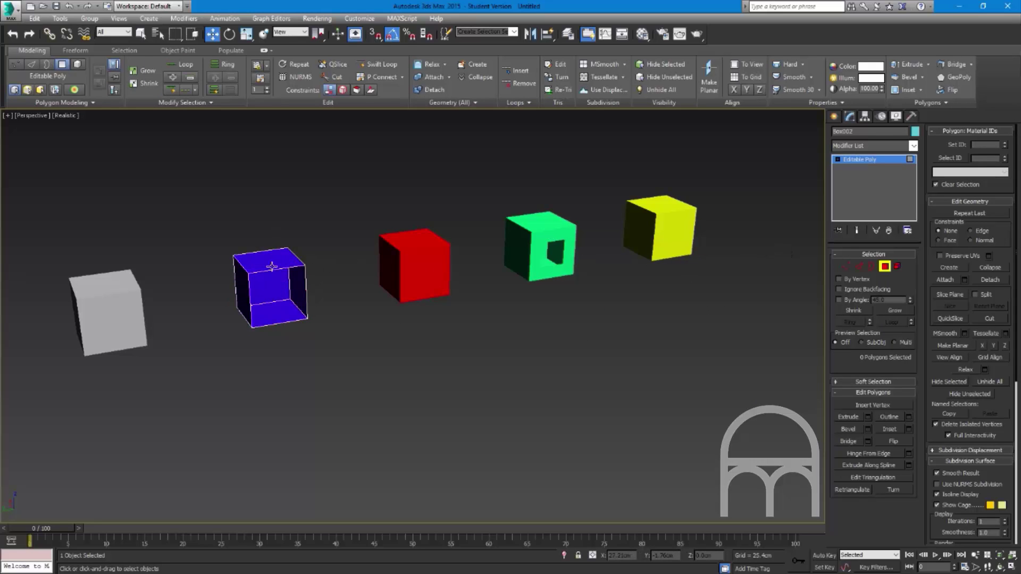